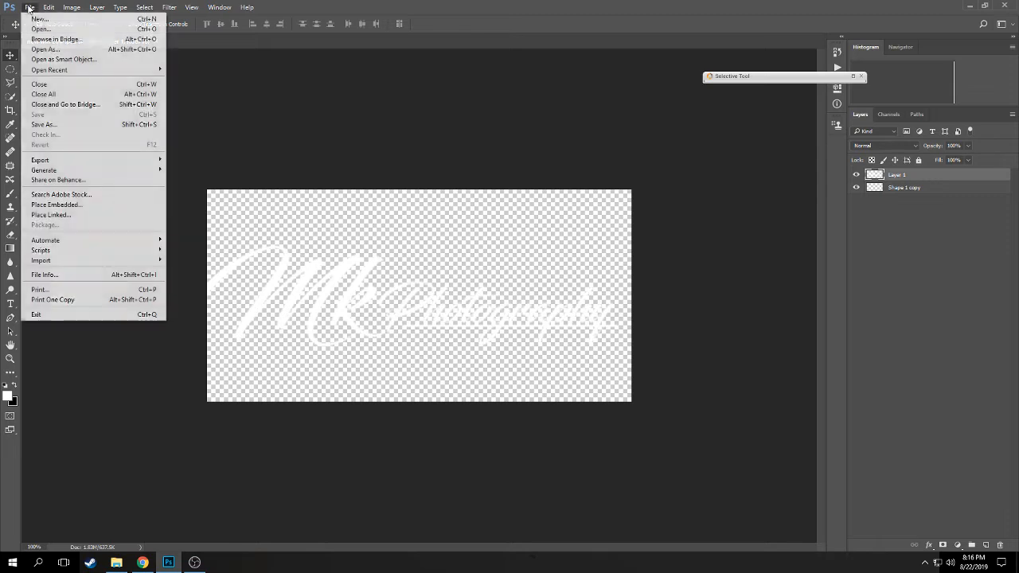
Browse the AUG folder and its KDBBA subfolder for a photo to open
{"action": "left_click", "coordinate": [35, 29]}
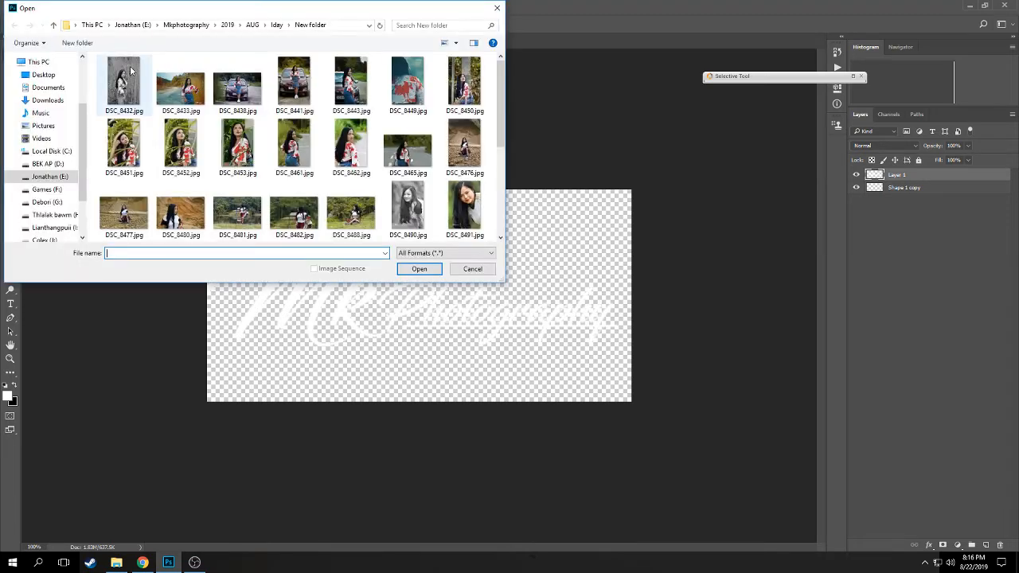
{"action": "left_click", "coordinate": [266, 25]}
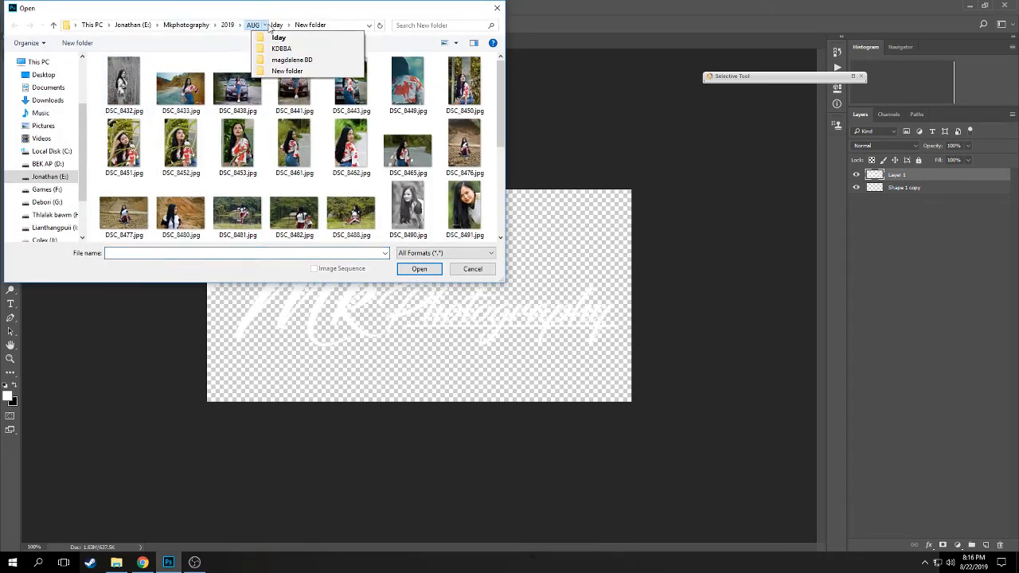
{"action": "left_click", "coordinate": [275, 35]}
{"action": "left_click", "coordinate": [253, 24]}
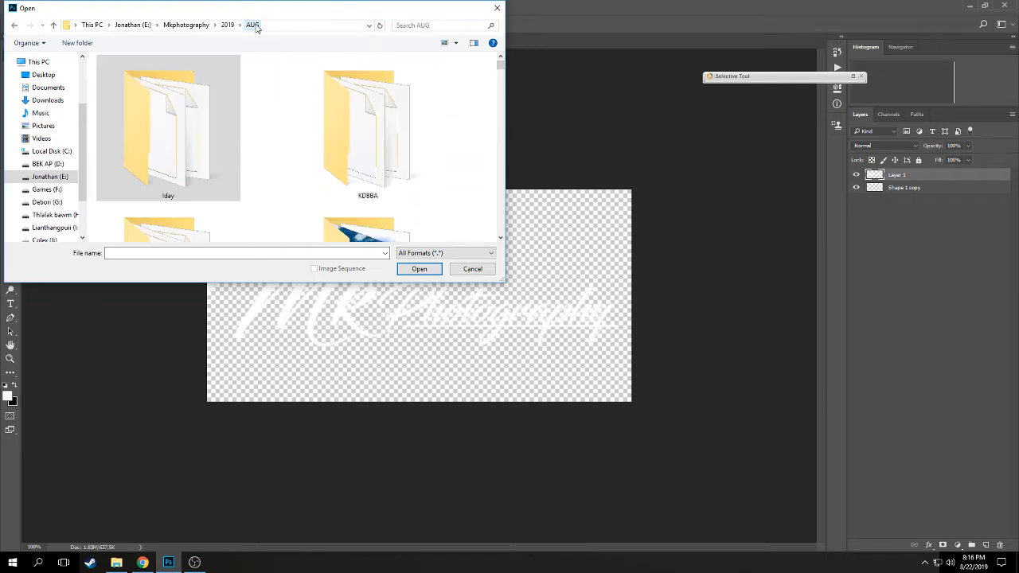
{"action": "double_click", "coordinate": [364, 141]}
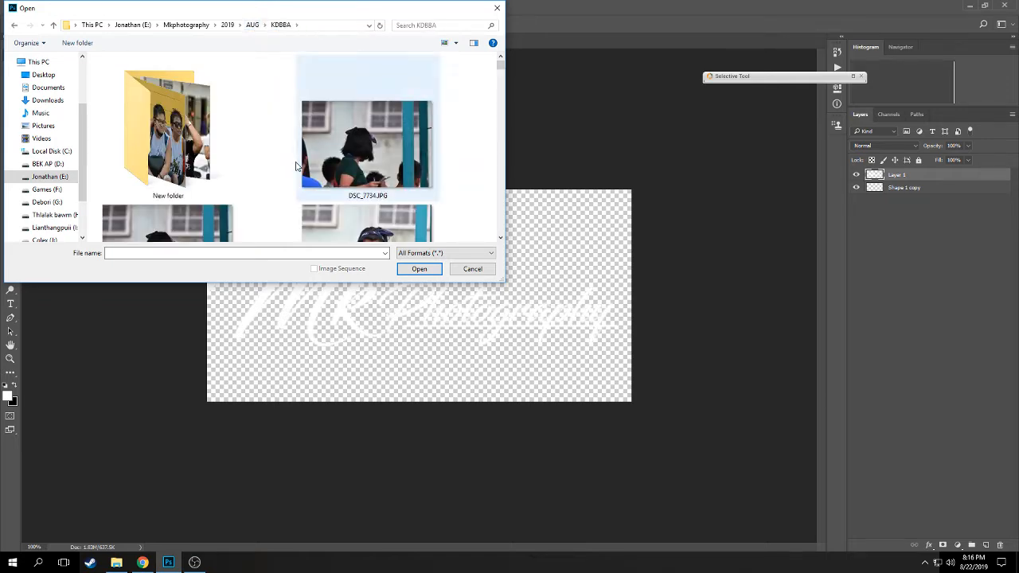
{"action": "scroll", "coordinate": [318, 166], "scroll_direction": "down", "scroll_amount": 3}
{"action": "scroll", "coordinate": [321, 165], "scroll_direction": "down", "scroll_amount": 6}
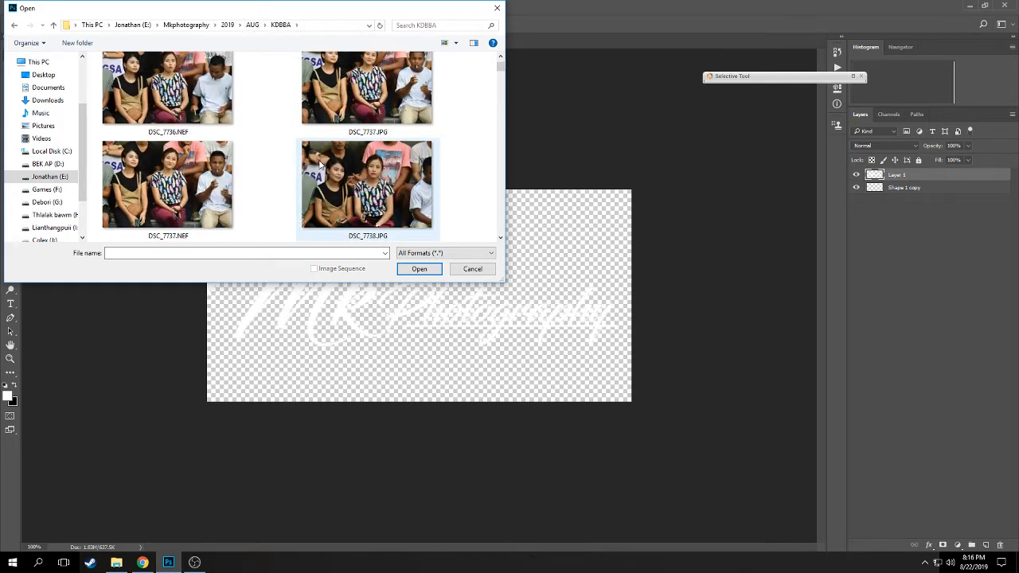
{"action": "scroll", "coordinate": [320, 165], "scroll_direction": "down", "scroll_amount": 6}
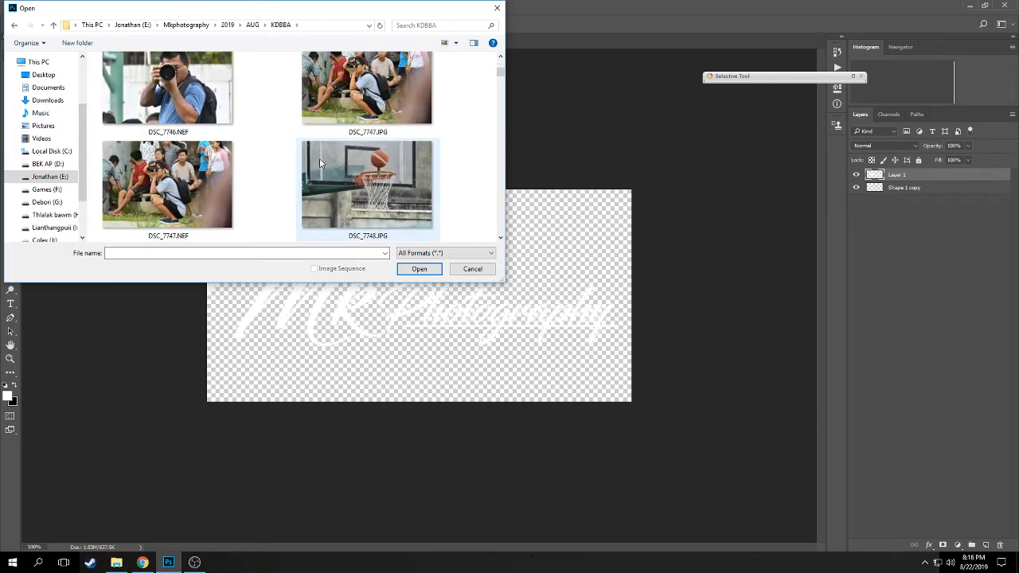
{"action": "scroll", "coordinate": [322, 162], "scroll_direction": "down", "scroll_amount": 6}
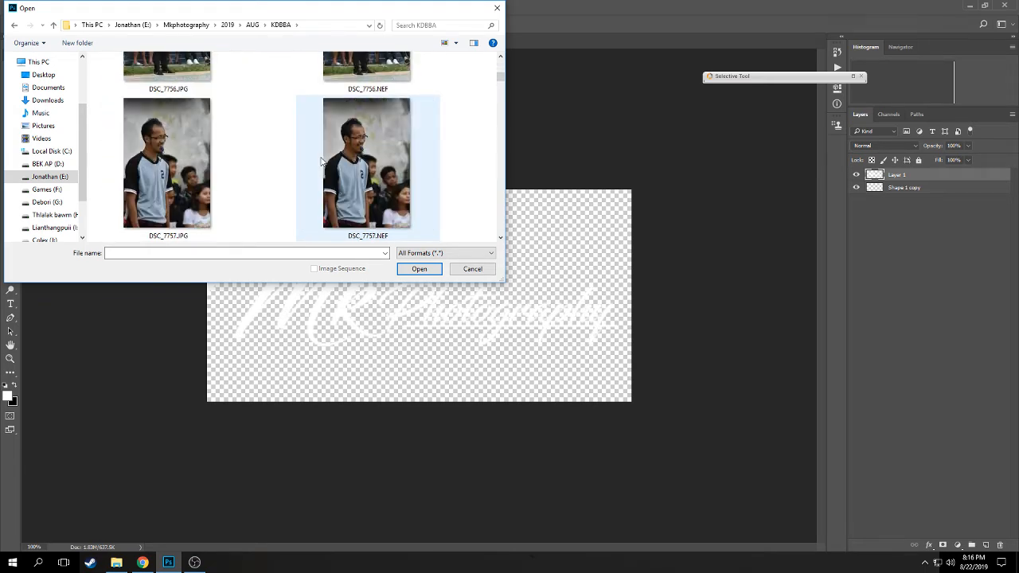
{"action": "scroll", "coordinate": [322, 162], "scroll_direction": "down", "scroll_amount": 6}
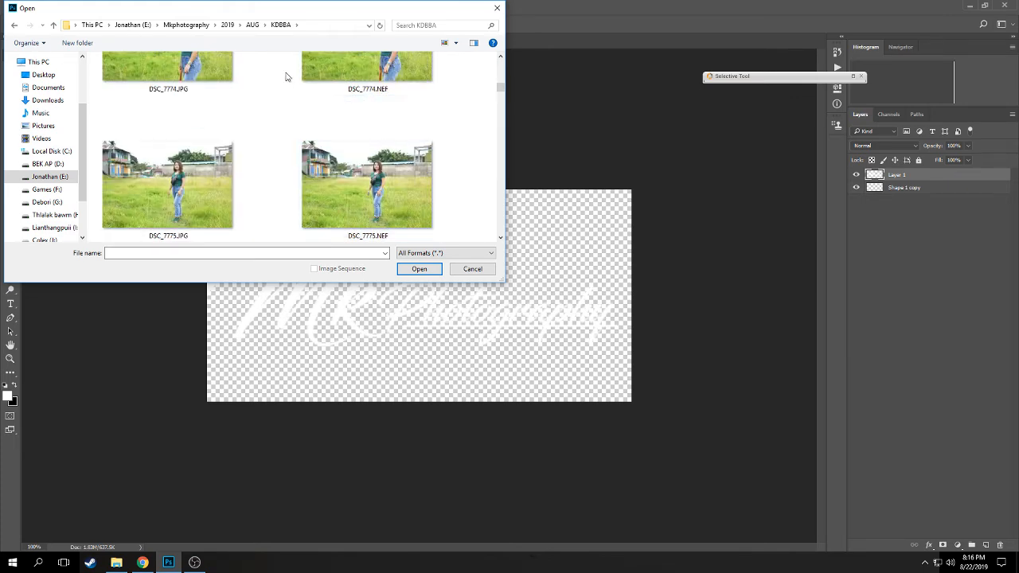
{"action": "left_click", "coordinate": [253, 25]}
{"action": "scroll", "coordinate": [310, 185], "scroll_direction": "down", "scroll_amount": 3}
{"action": "scroll", "coordinate": [334, 184], "scroll_direction": "up", "scroll_amount": 5}
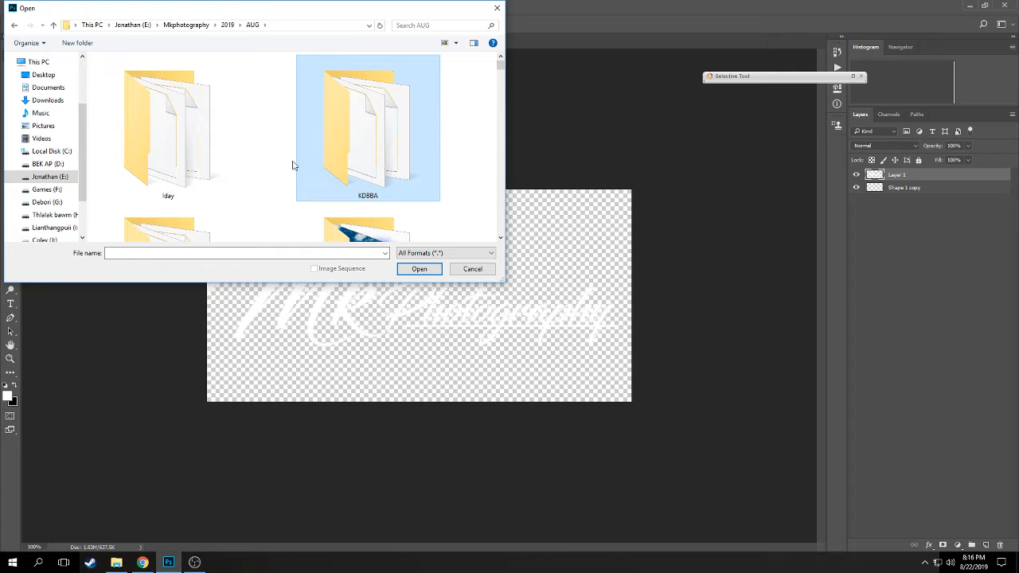
{"action": "scroll", "coordinate": [291, 164], "scroll_direction": "down", "scroll_amount": 3}
{"action": "scroll", "coordinate": [292, 164], "scroll_direction": "up", "scroll_amount": 3}
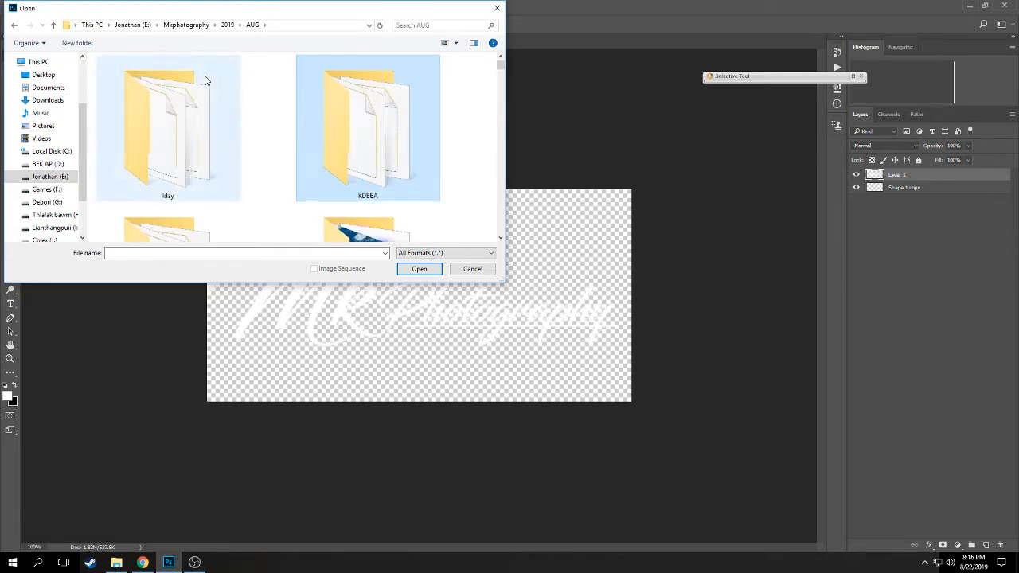
Look through the Feb and July folders of 2019 for a portrait photo to open
{"action": "left_click", "coordinate": [234, 29]}
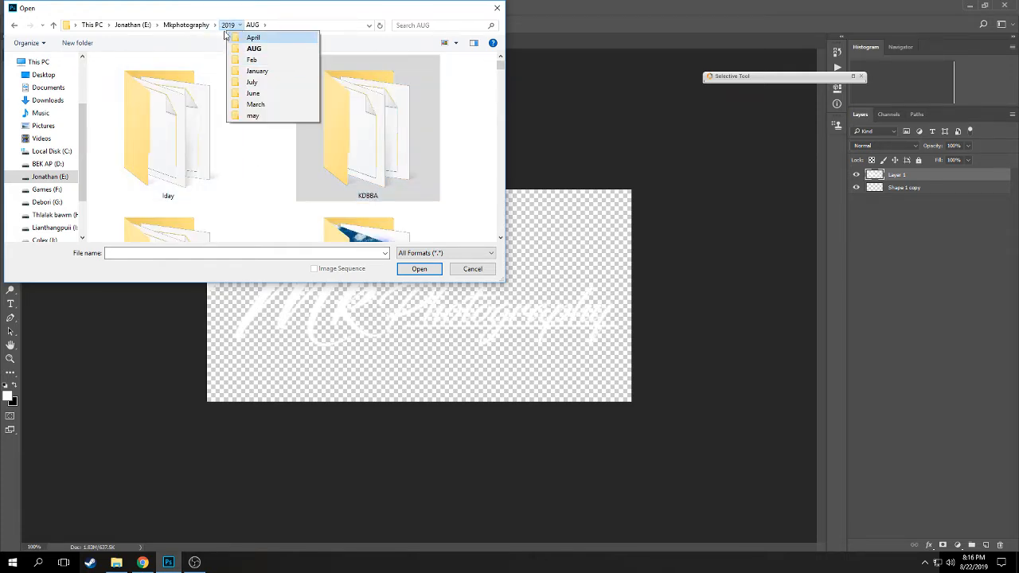
{"action": "left_click", "coordinate": [229, 27]}
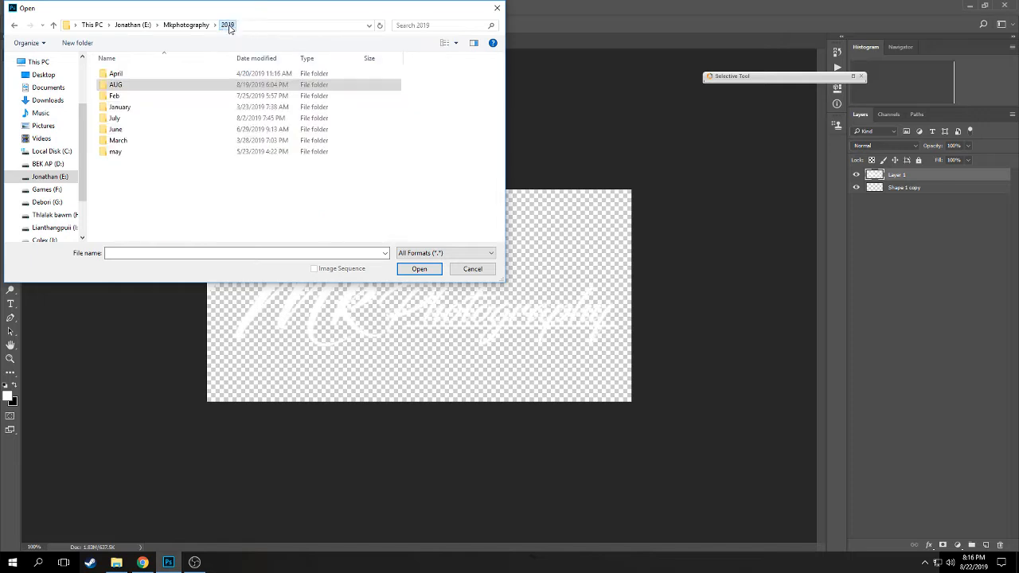
{"action": "double_click", "coordinate": [123, 97]}
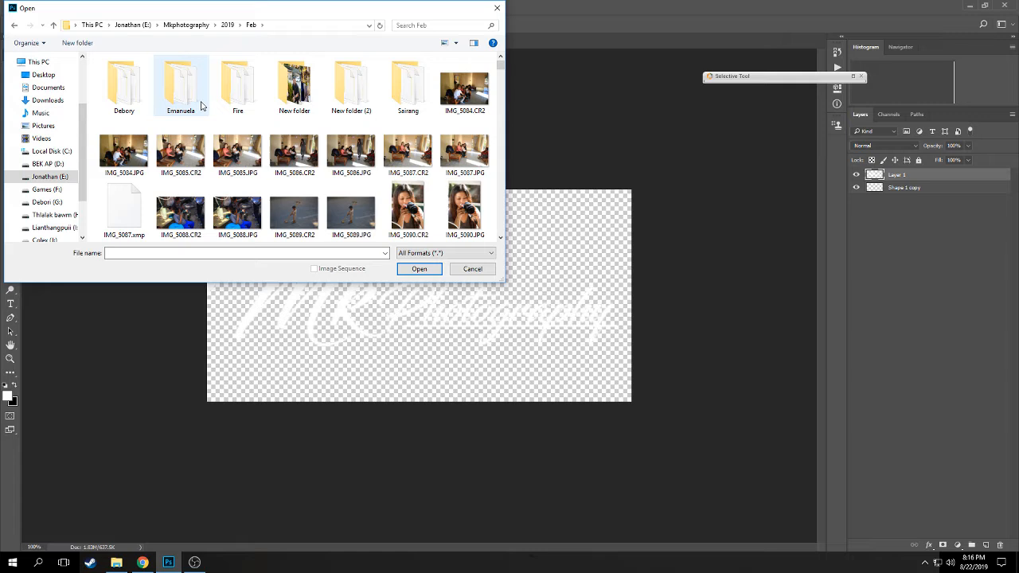
{"action": "left_click", "coordinate": [228, 24]}
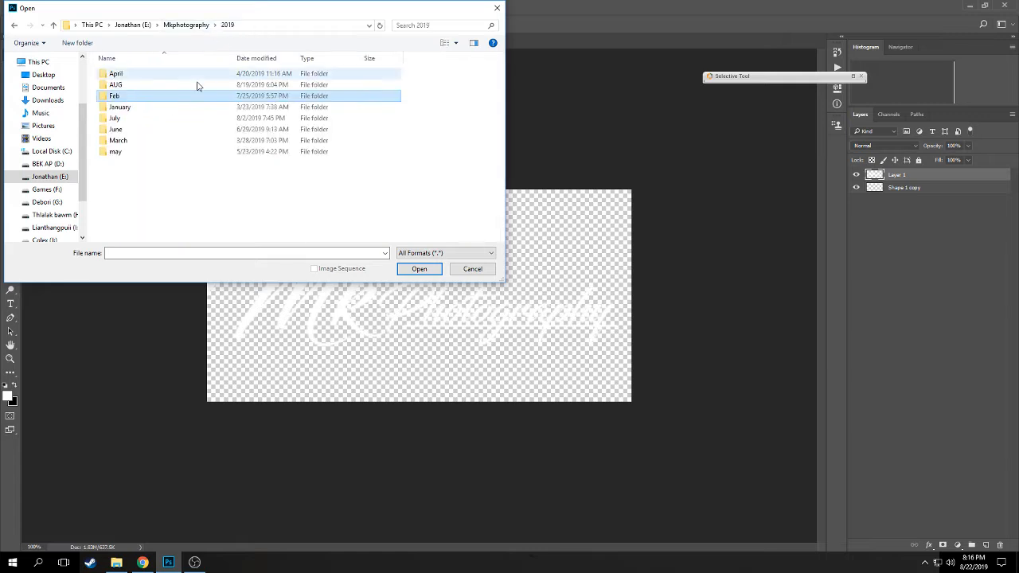
{"action": "left_click", "coordinate": [117, 119]}
{"action": "double_click", "coordinate": [117, 119]}
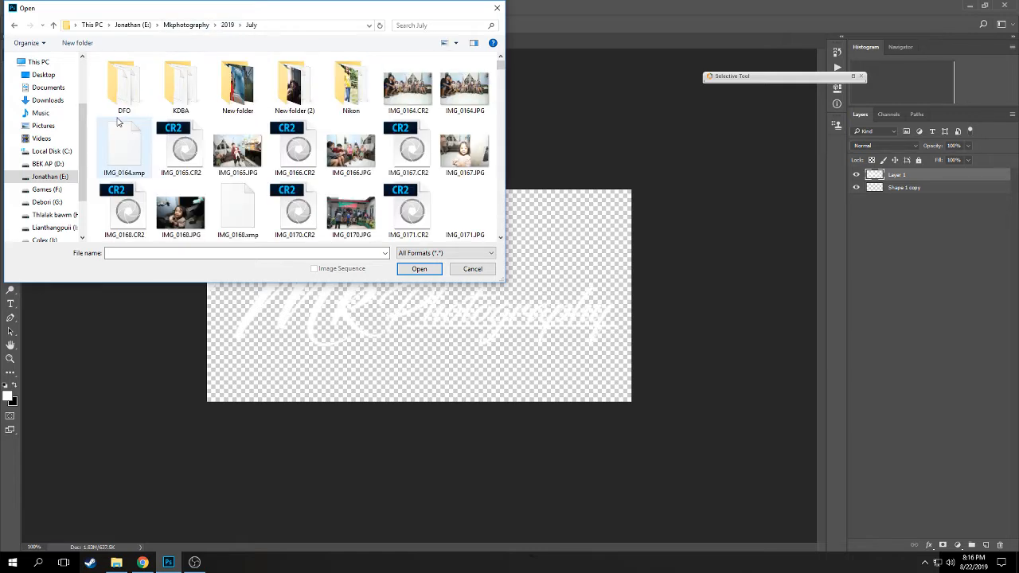
{"action": "left_click", "coordinate": [228, 24]}
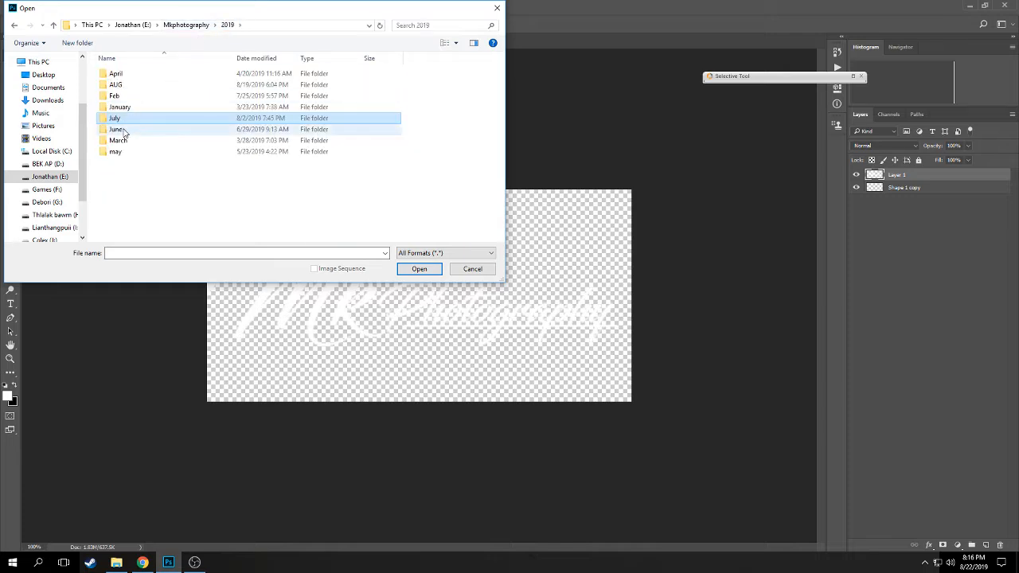
Open the portrait IMG_9484.JPG from the 10 bz STUDIO folder inside June 2019
{"action": "double_click", "coordinate": [118, 130]}
{"action": "double_click", "coordinate": [211, 112]}
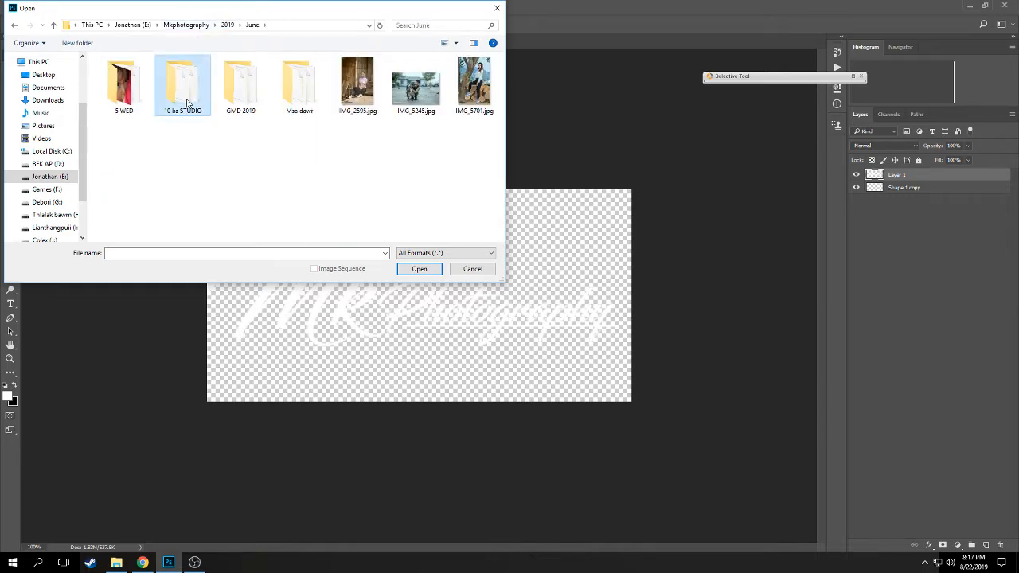
{"action": "double_click", "coordinate": [123, 88]}
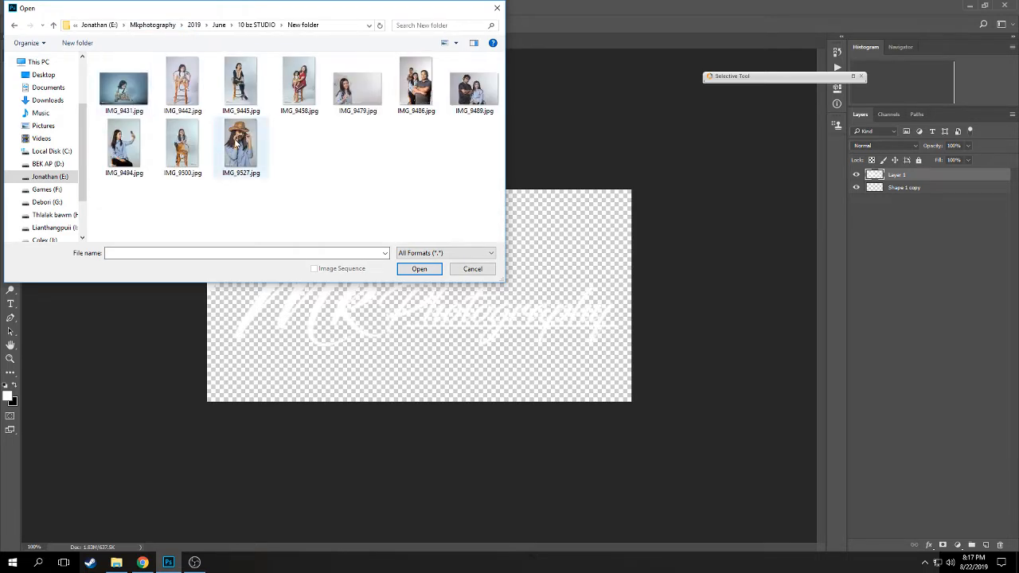
{"action": "left_click", "coordinate": [256, 24]}
{"action": "scroll", "coordinate": [327, 163], "scroll_direction": "down", "scroll_amount": 10}
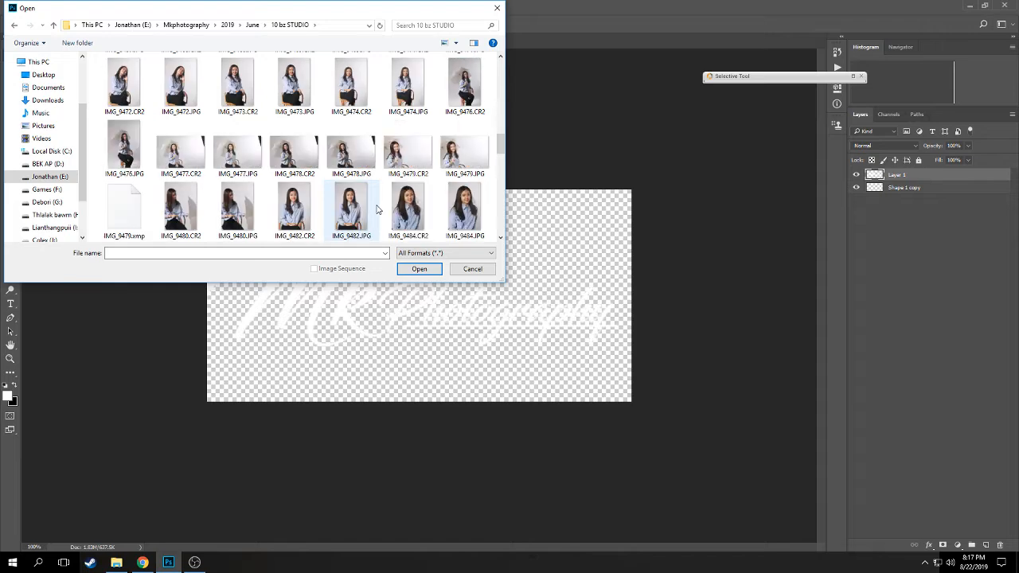
{"action": "scroll", "coordinate": [378, 211], "scroll_direction": "down", "scroll_amount": 3}
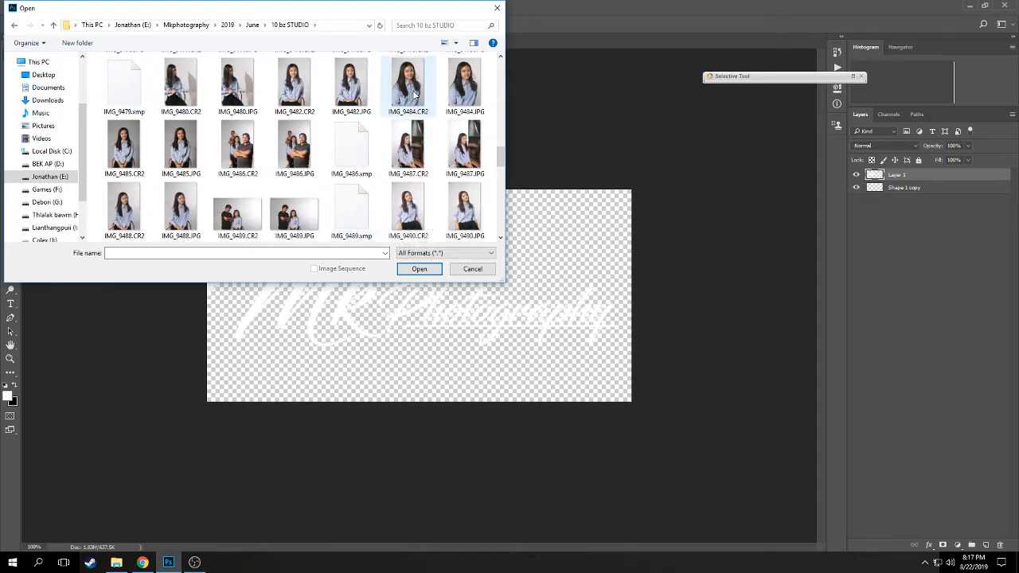
{"action": "double_click", "coordinate": [461, 96]}
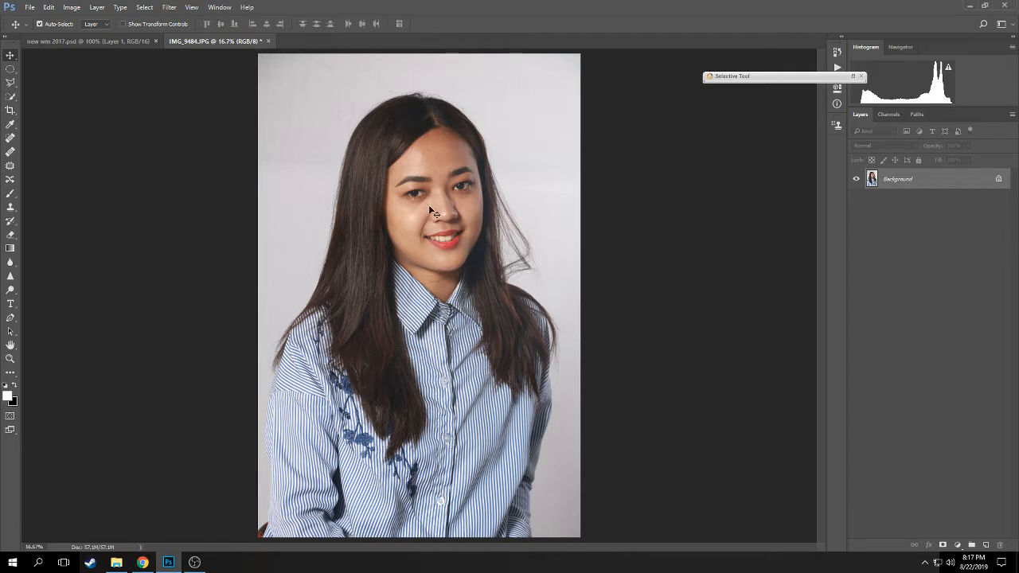
Open the landscape photo IMG_3378.JPG from the Dec folder of Mkphotography as a second image
{"action": "left_click", "coordinate": [30, 7]}
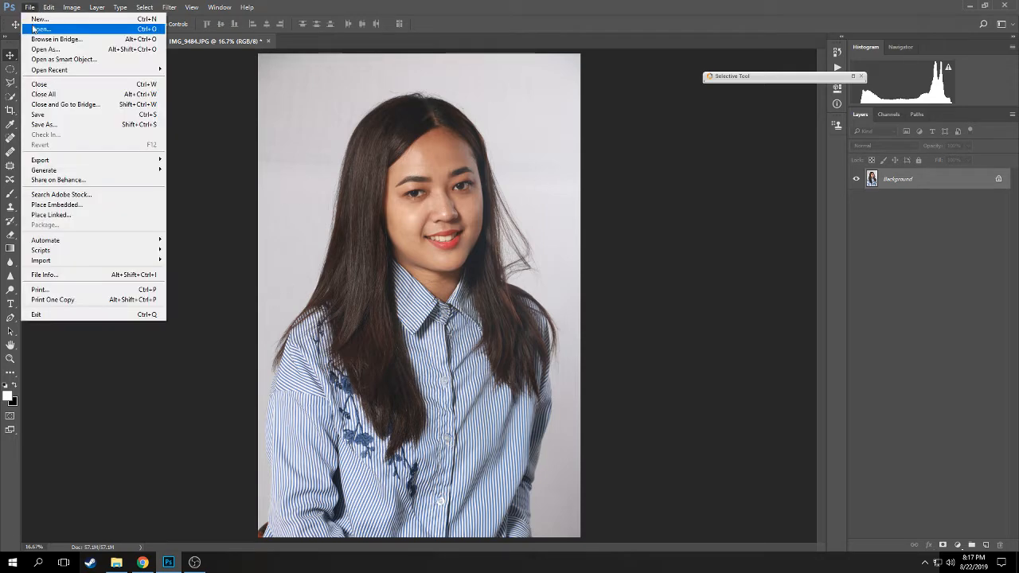
{"action": "left_click", "coordinate": [36, 26]}
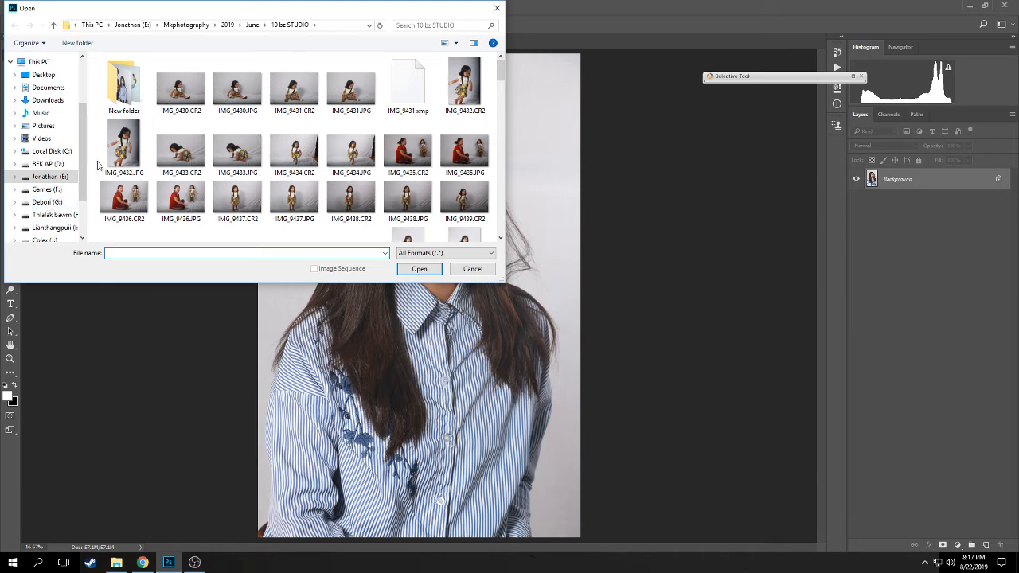
{"action": "left_click", "coordinate": [189, 28]}
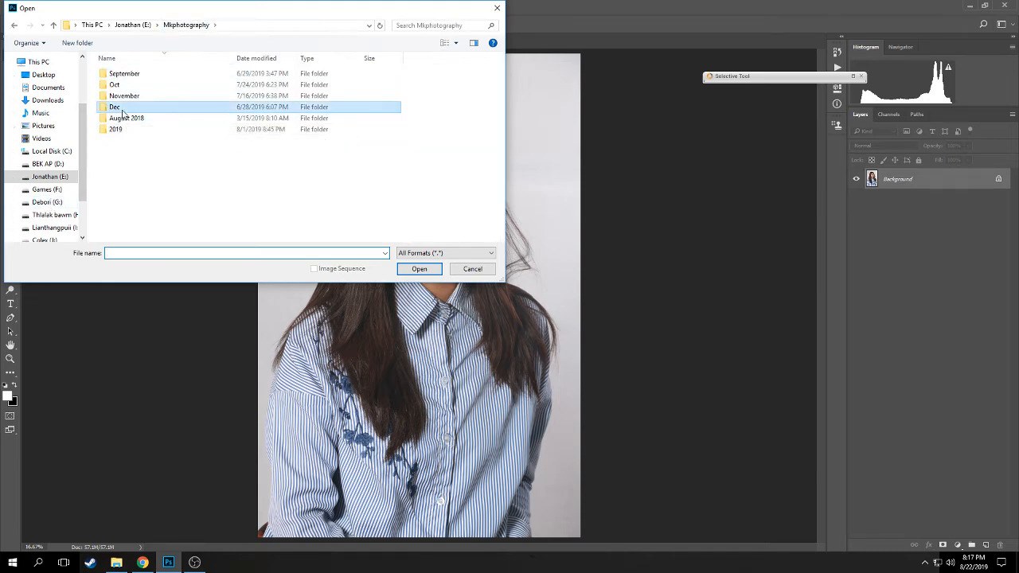
{"action": "double_click", "coordinate": [120, 108]}
{"action": "double_click", "coordinate": [123, 159]}
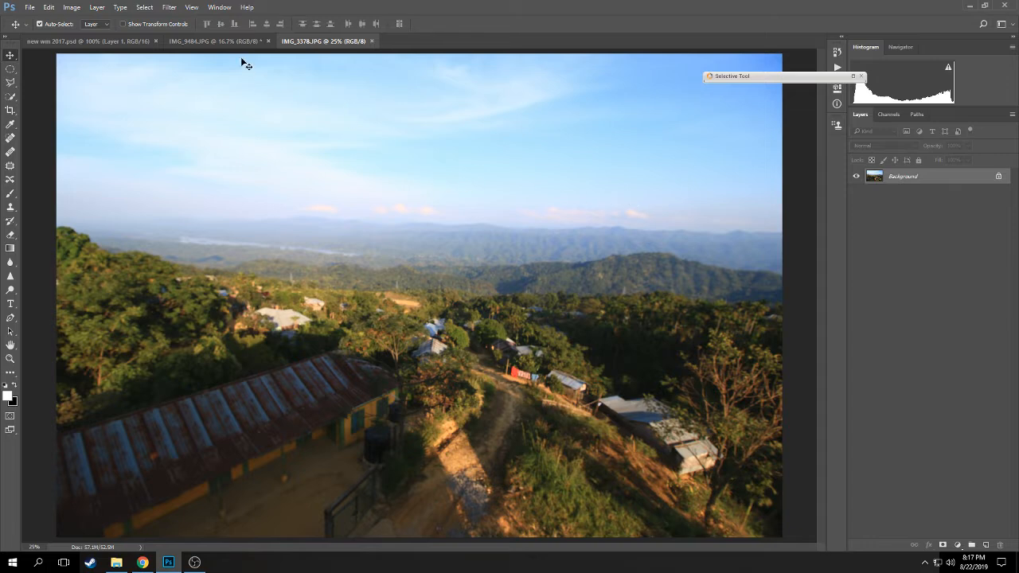
Apply Auto Tone and Auto Contrast to the portrait IMG_9484.JPG
{"action": "left_click", "coordinate": [243, 41]}
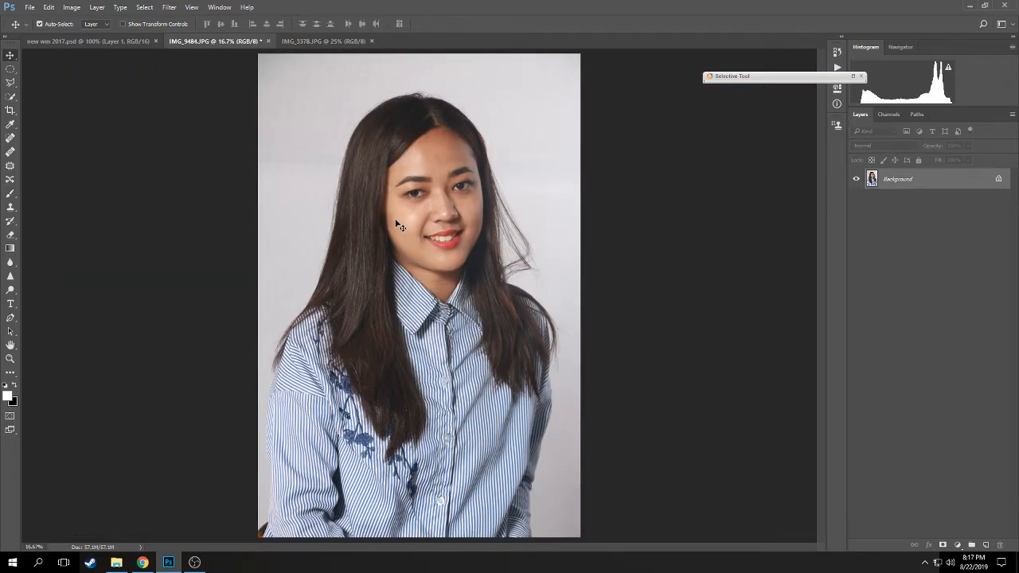
{"action": "left_click", "coordinate": [71, 7]}
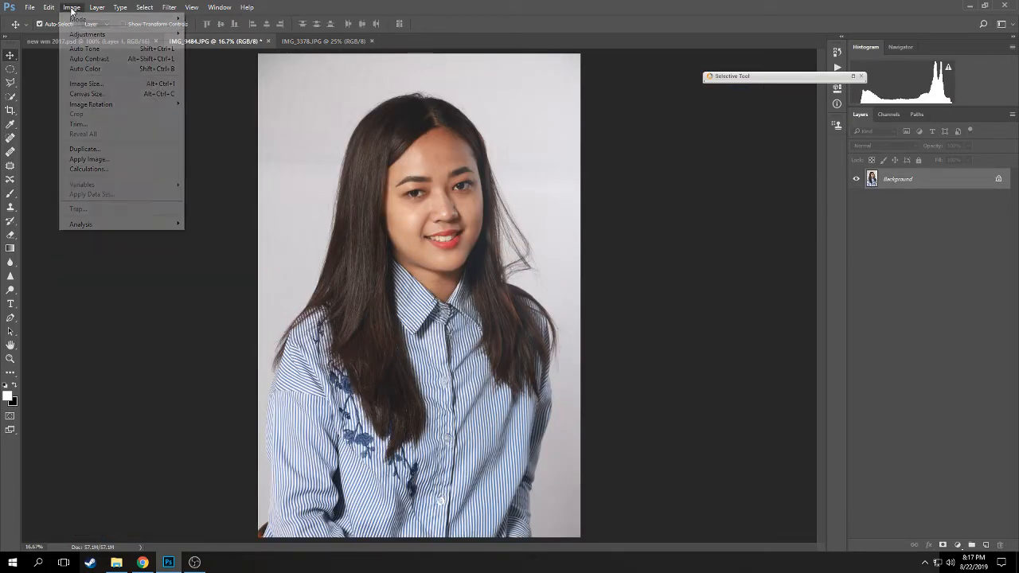
{"action": "left_click", "coordinate": [80, 49]}
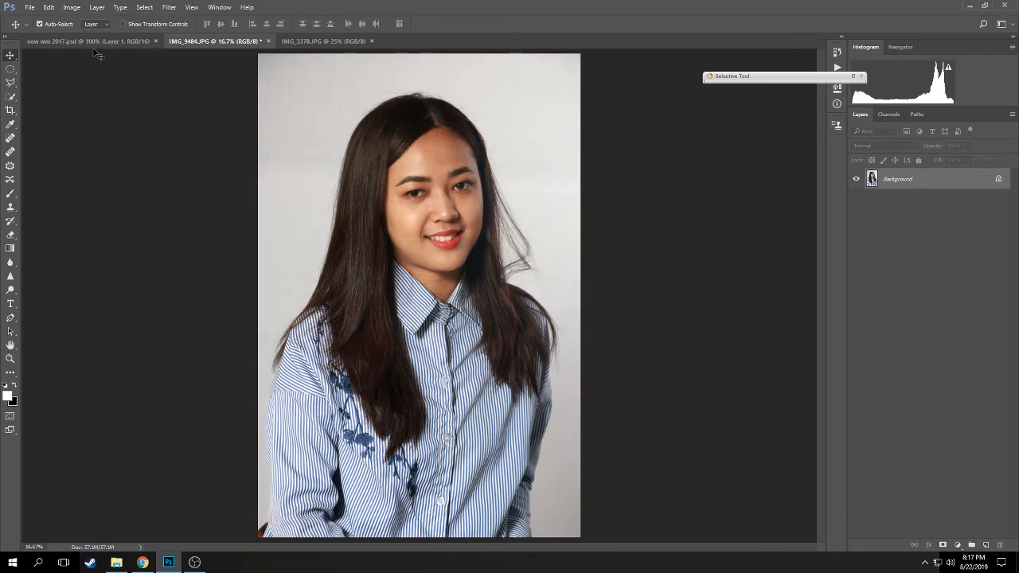
{"action": "left_click", "coordinate": [78, 12]}
{"action": "left_click", "coordinate": [79, 49]}
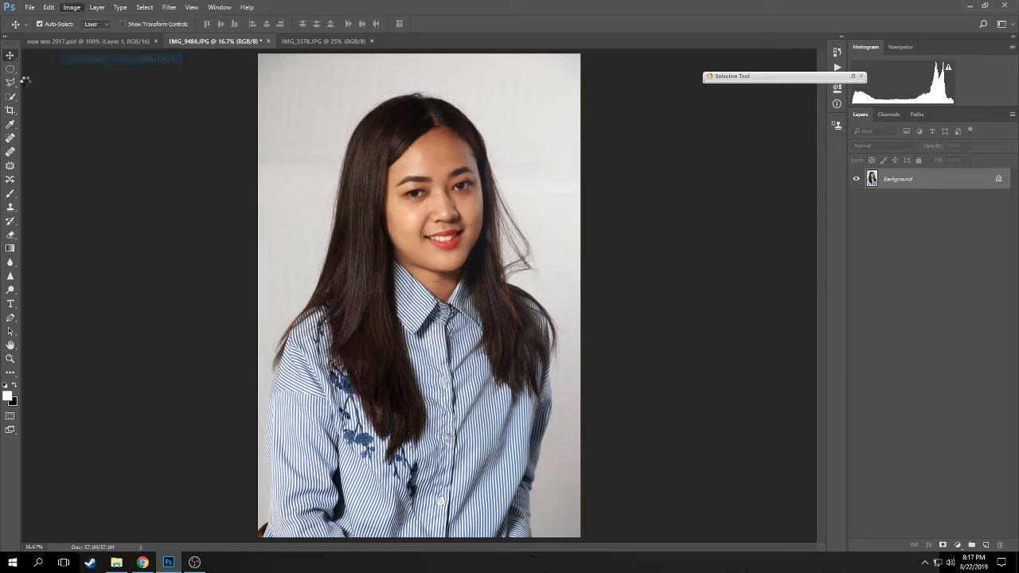
Choose the Rectangular Marquee tool and open the portrait in the Select and Mask workspace
{"action": "left_click", "coordinate": [11, 97]}
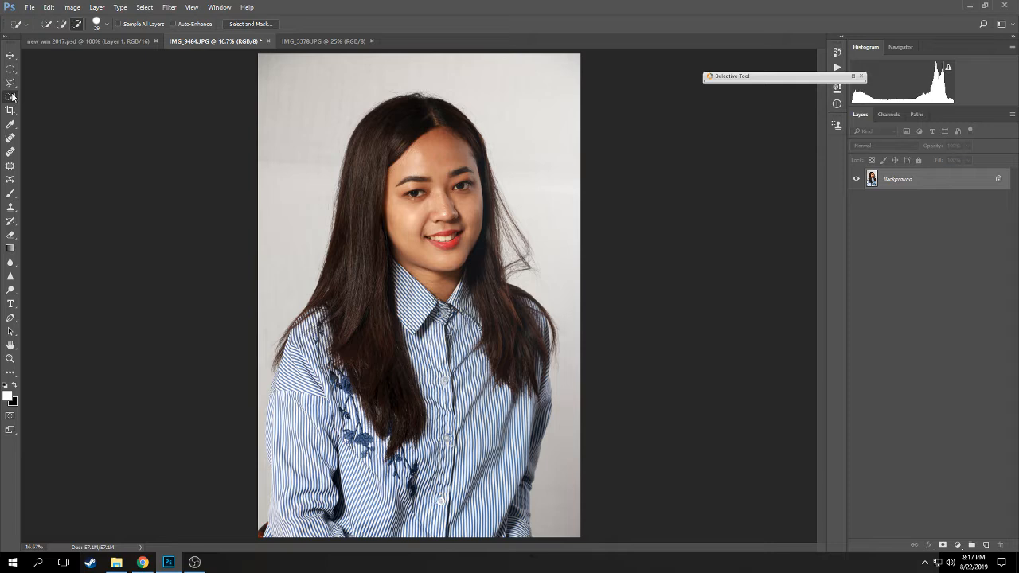
{"action": "left_click_drag", "start_coordinate": [10, 69], "coordinate": [39, 70]}
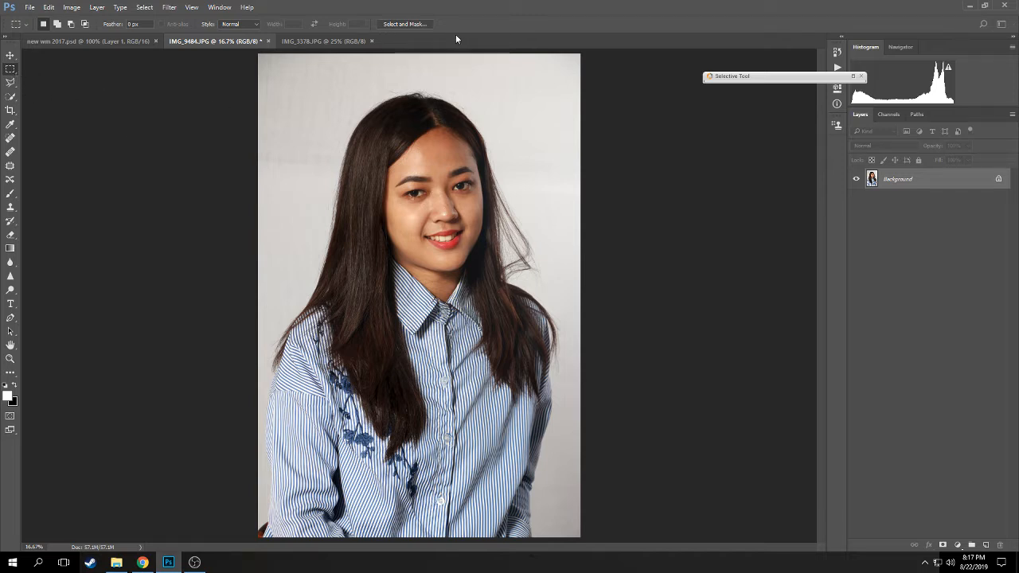
{"action": "left_click", "coordinate": [401, 26]}
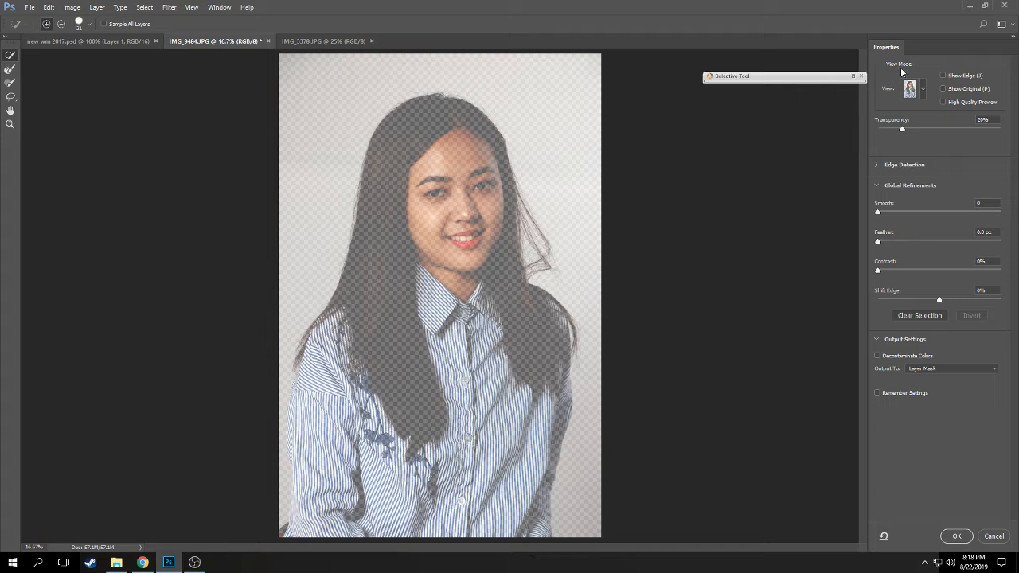
Preview the cutout with the On Black view at 67% opacity
{"action": "left_click", "coordinate": [922, 89]}
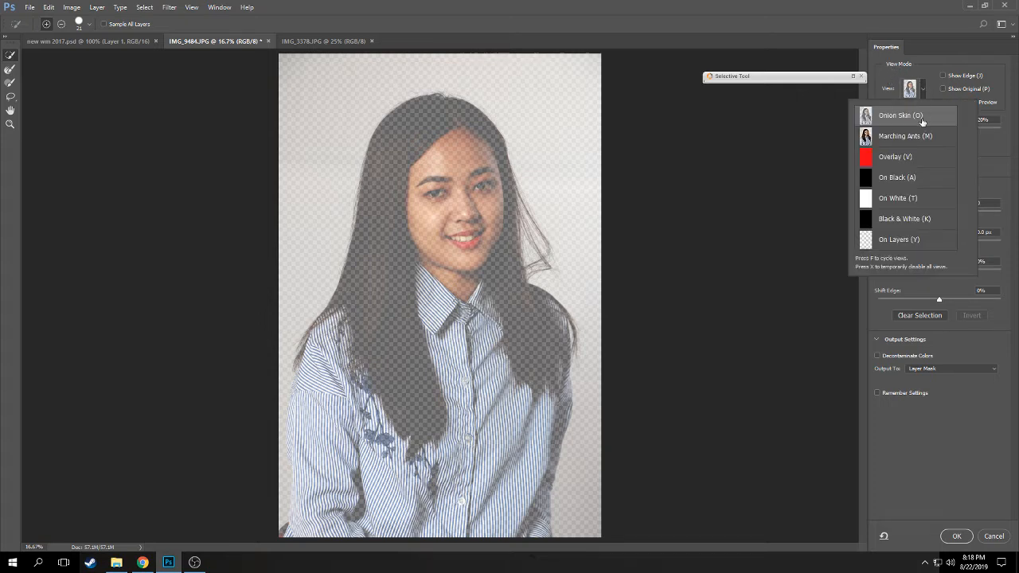
{"action": "left_click", "coordinate": [908, 178]}
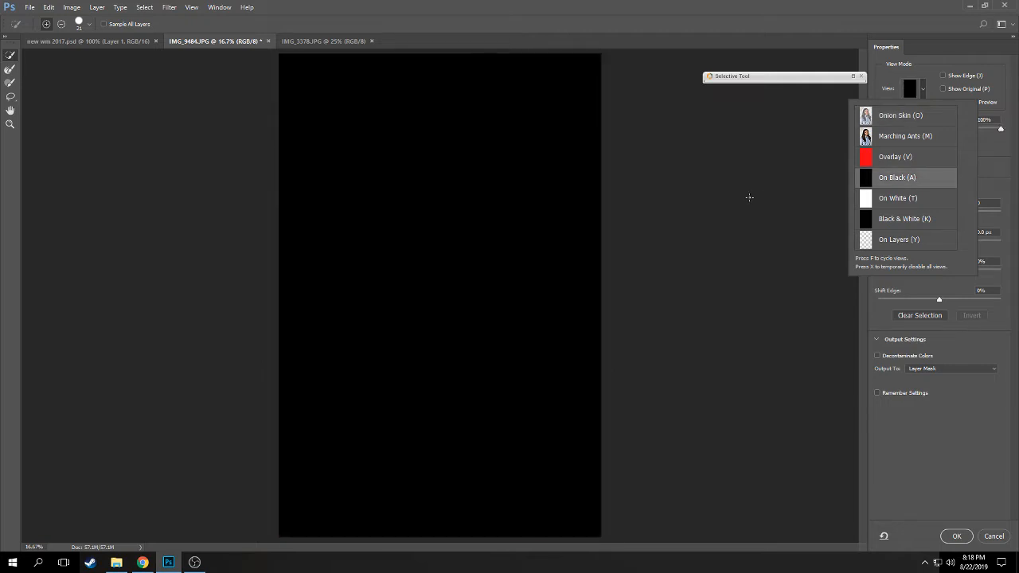
{"action": "left_click", "coordinate": [752, 197]}
{"action": "left_click", "coordinate": [1001, 130]}
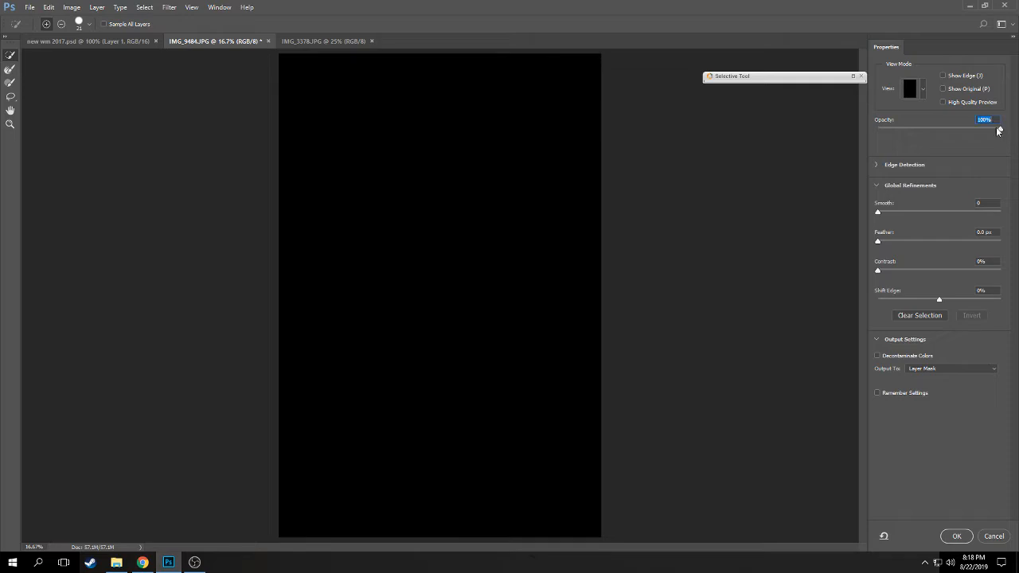
{"action": "left_click_drag", "start_coordinate": [930, 137], "coordinate": [955, 135]}
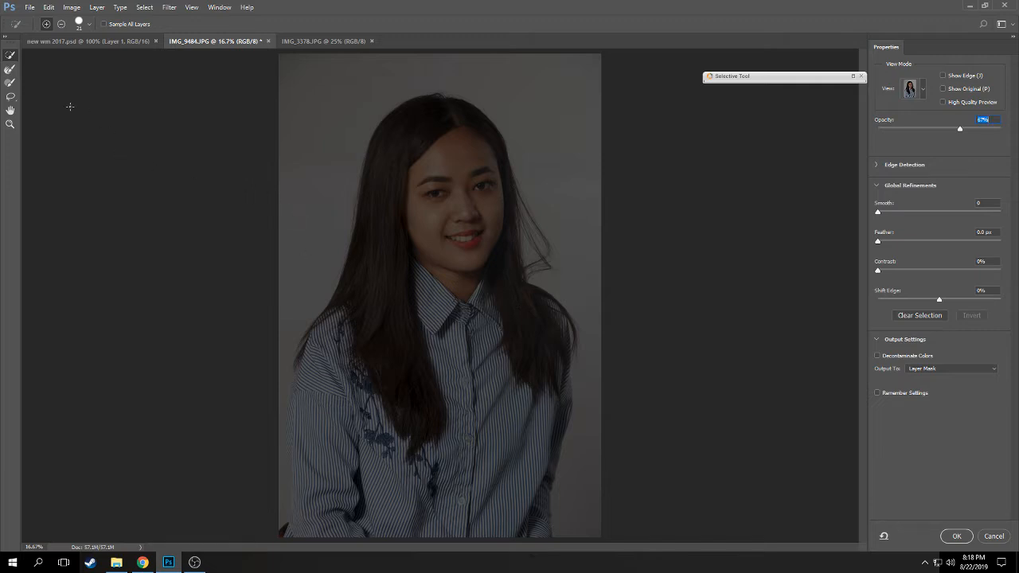
{"action": "left_click", "coordinate": [10, 70]}
{"action": "left_click", "coordinate": [10, 71]}
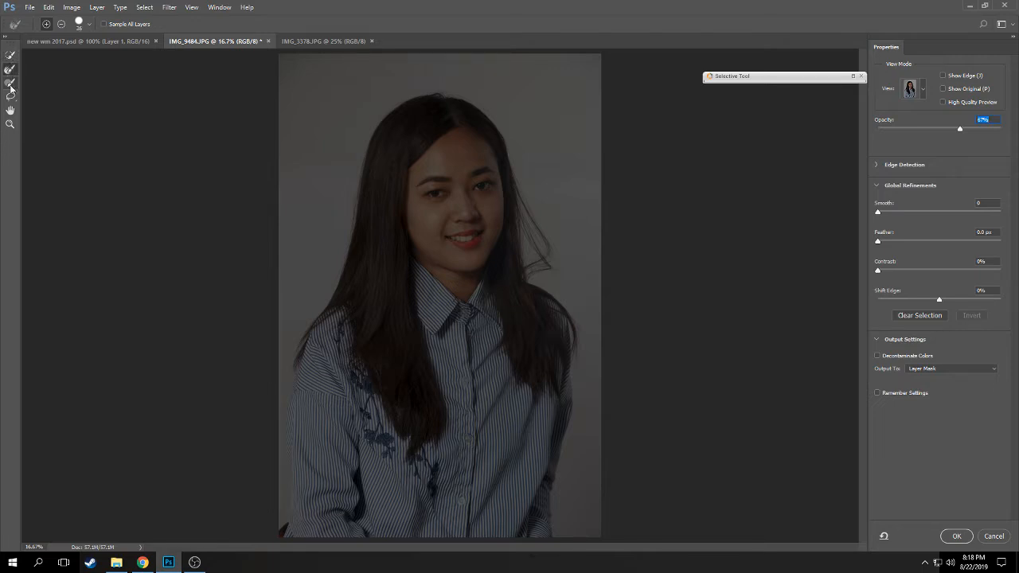
{"action": "left_click", "coordinate": [10, 85]}
{"action": "left_click", "coordinate": [9, 70]}
{"action": "left_click", "coordinate": [11, 55]}
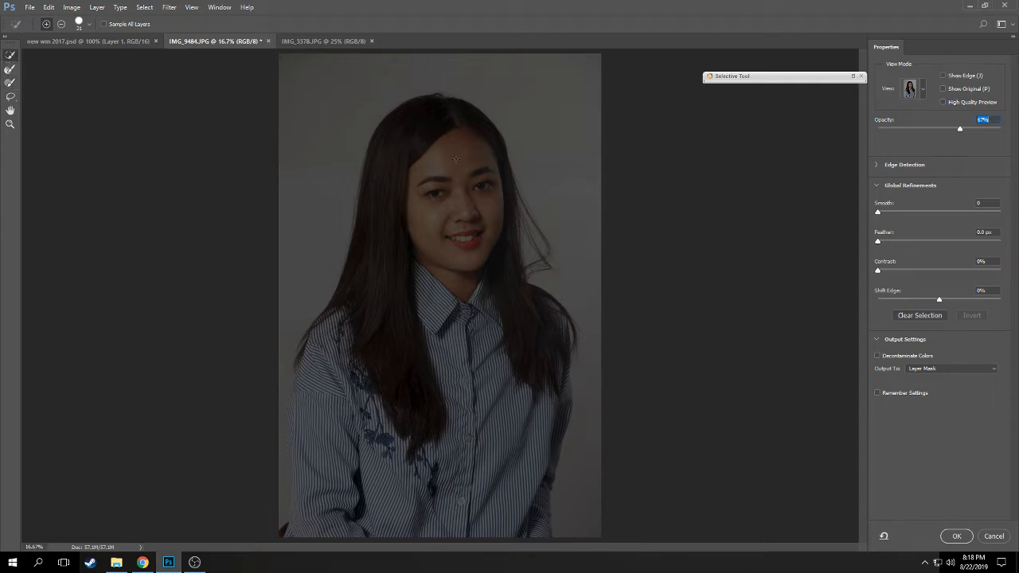
{"action": "left_click", "coordinate": [11, 83]}
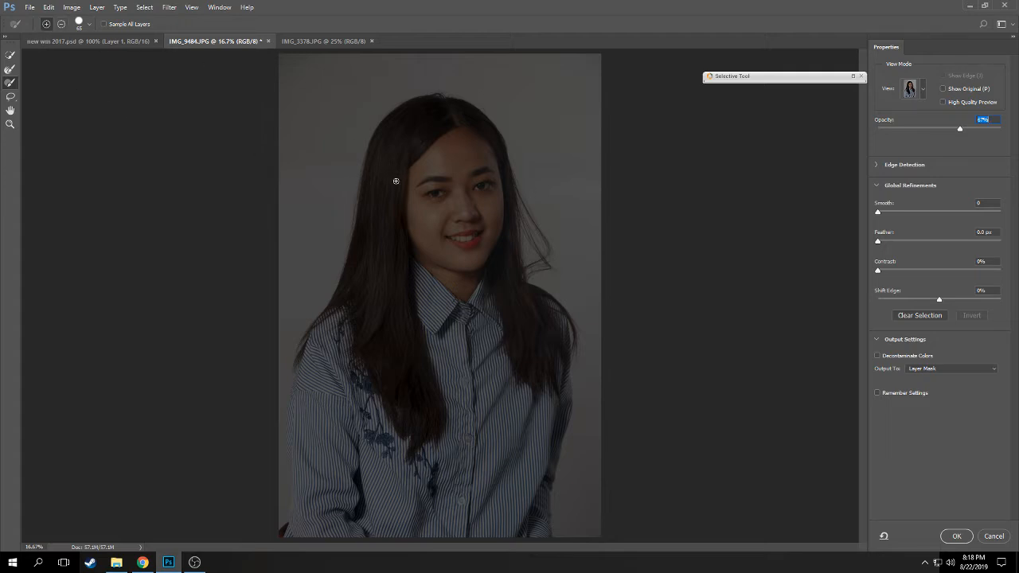
{"action": "left_click_drag", "start_coordinate": [396, 180], "coordinate": [420, 189]}
{"action": "mouse_move", "coordinate": [449, 139]}
{"action": "left_mouse_down"}
{"action": "mouse_move", "coordinate": [445, 314]}
{"action": "mouse_move", "coordinate": [454, 160]}
{"action": "mouse_move", "coordinate": [418, 163]}
{"action": "mouse_move", "coordinate": [390, 284]}
{"action": "mouse_move", "coordinate": [403, 315]}
{"action": "mouse_move", "coordinate": [463, 257]}
{"action": "mouse_move", "coordinate": [448, 181]}
{"action": "left_mouse_up"}
{"action": "key", "text": "ctrl+alt+z"}
Select the whole studio background around the woman with the Quick Selection tool and invert the selection
{"action": "left_click", "coordinate": [14, 57]}
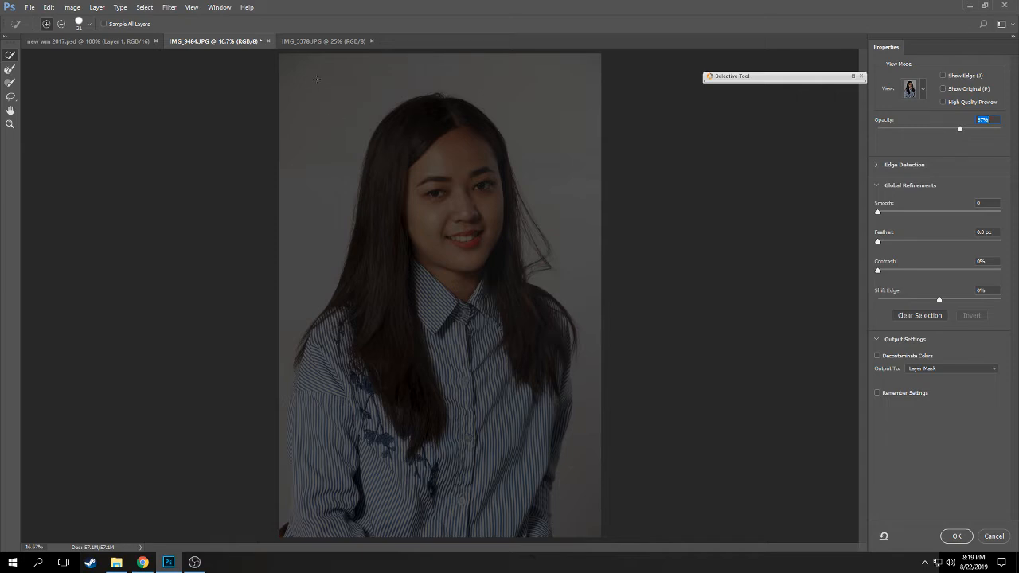
{"action": "mouse_move", "coordinate": [320, 135]}
{"action": "left_mouse_down"}
{"action": "mouse_move", "coordinate": [309, 167]}
{"action": "mouse_move", "coordinate": [318, 140]}
{"action": "left_mouse_up"}
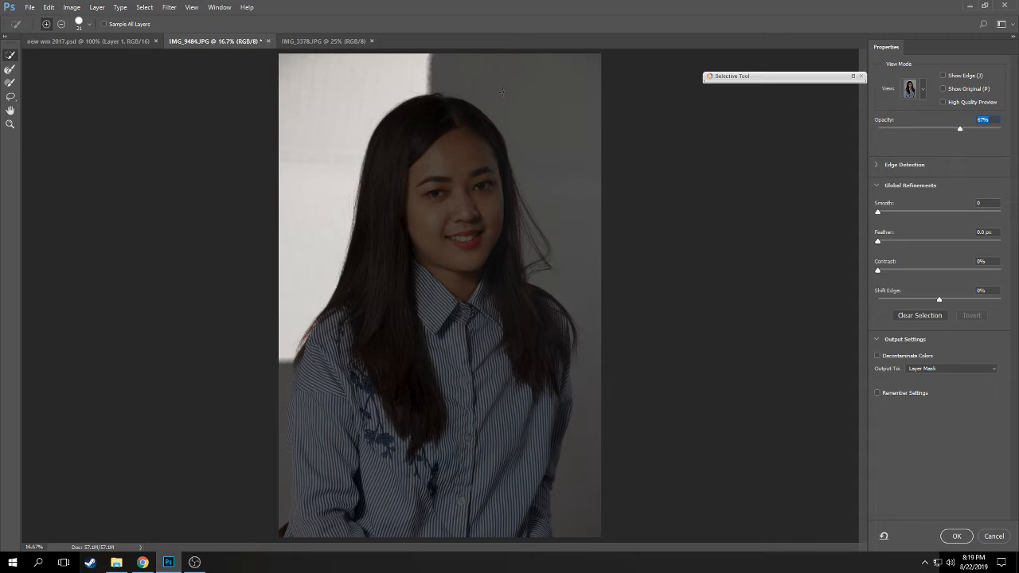
{"action": "mouse_move", "coordinate": [503, 92]}
{"action": "left_mouse_down"}
{"action": "mouse_move", "coordinate": [540, 130]}
{"action": "mouse_move", "coordinate": [572, 232]}
{"action": "left_mouse_up"}
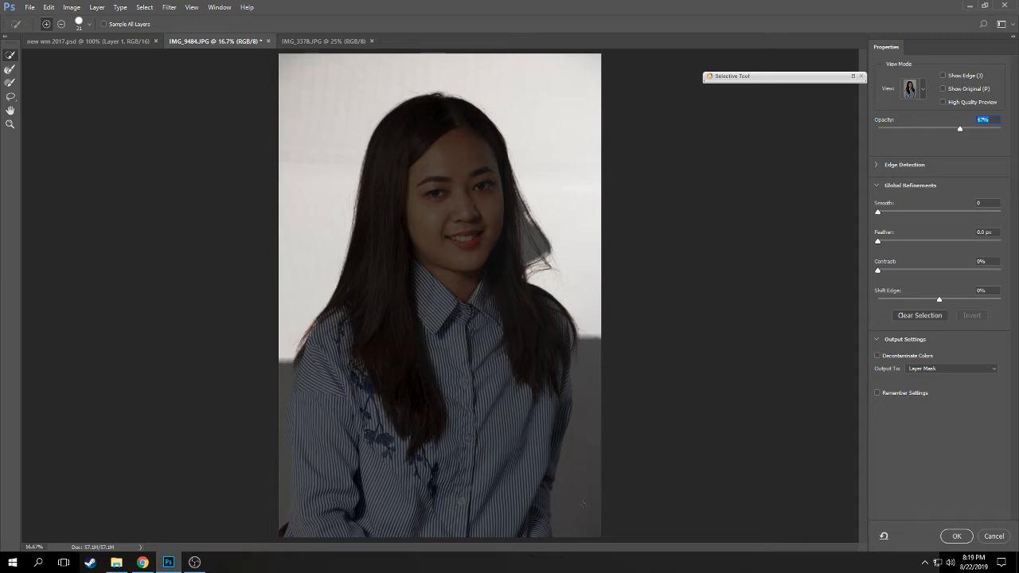
{"action": "left_click_drag", "start_coordinate": [585, 451], "coordinate": [586, 366]}
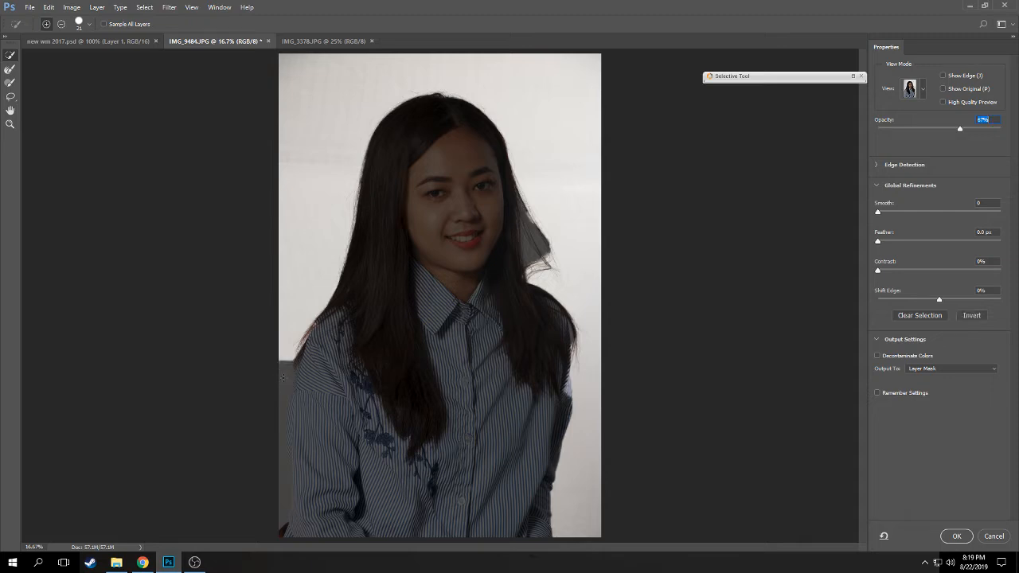
{"action": "left_click_drag", "start_coordinate": [283, 376], "coordinate": [281, 391]}
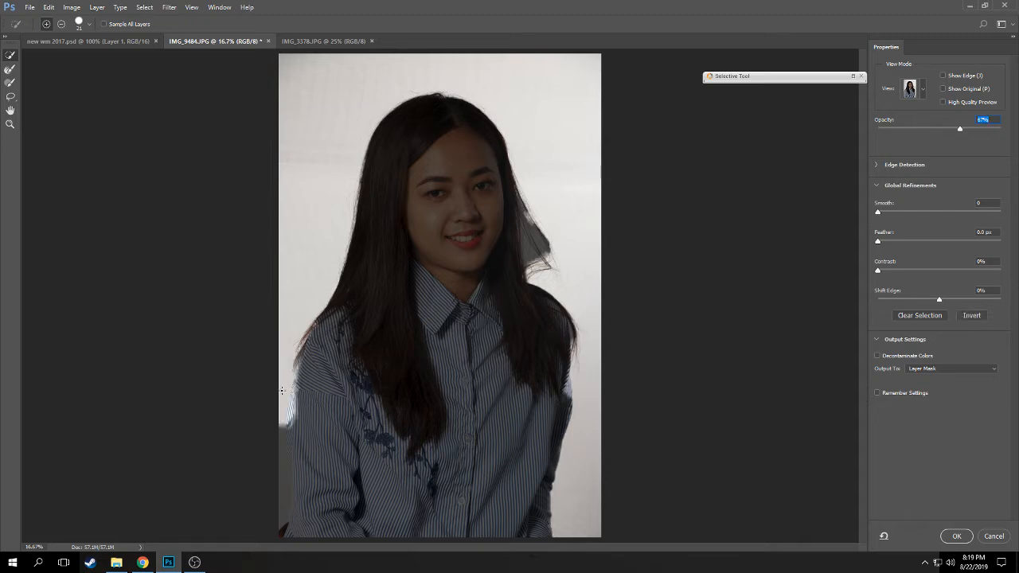
{"action": "left_click_drag", "start_coordinate": [282, 479], "coordinate": [284, 489]}
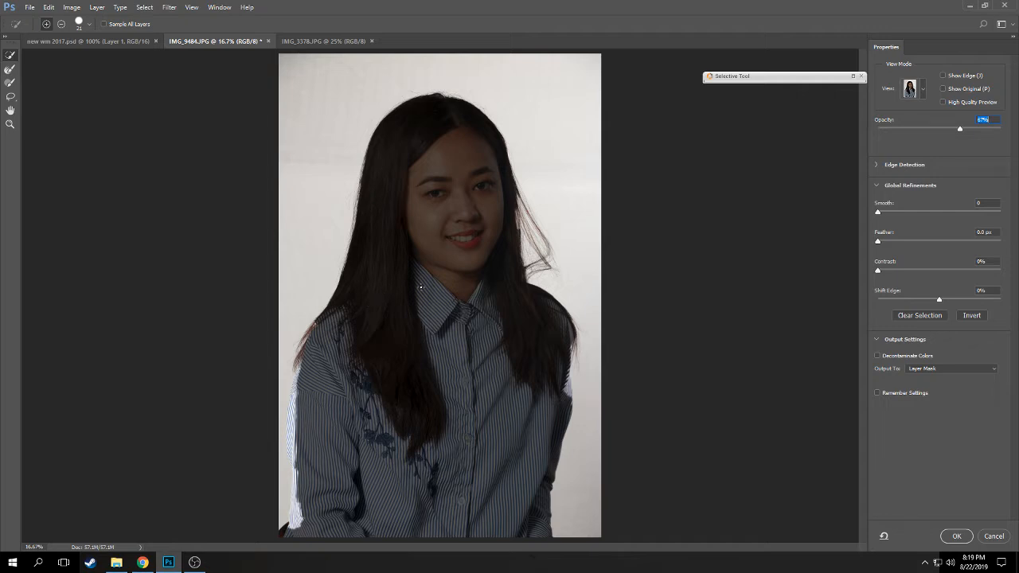
{"action": "right_click", "coordinate": [476, 259]}
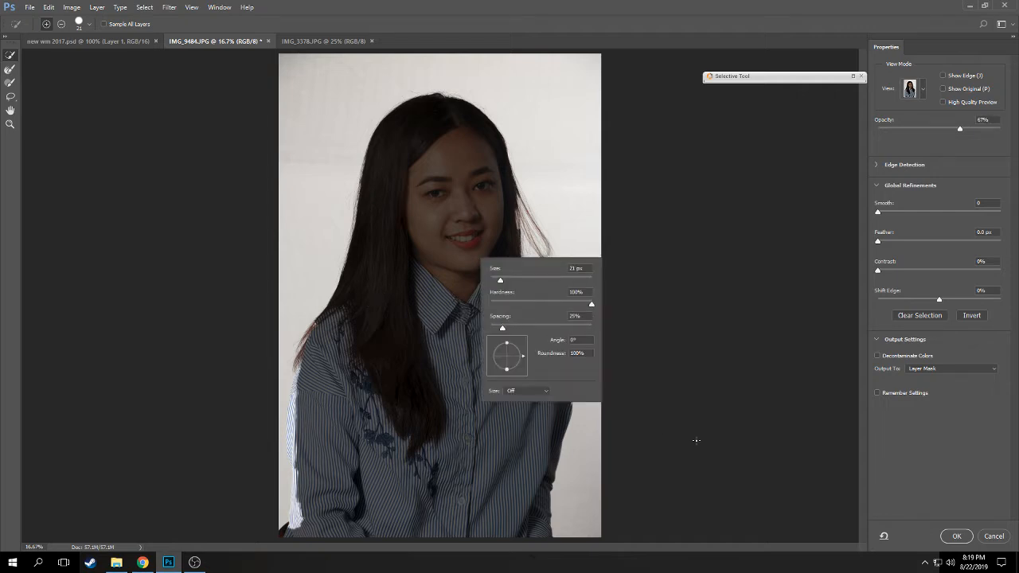
{"action": "left_click", "coordinate": [758, 426]}
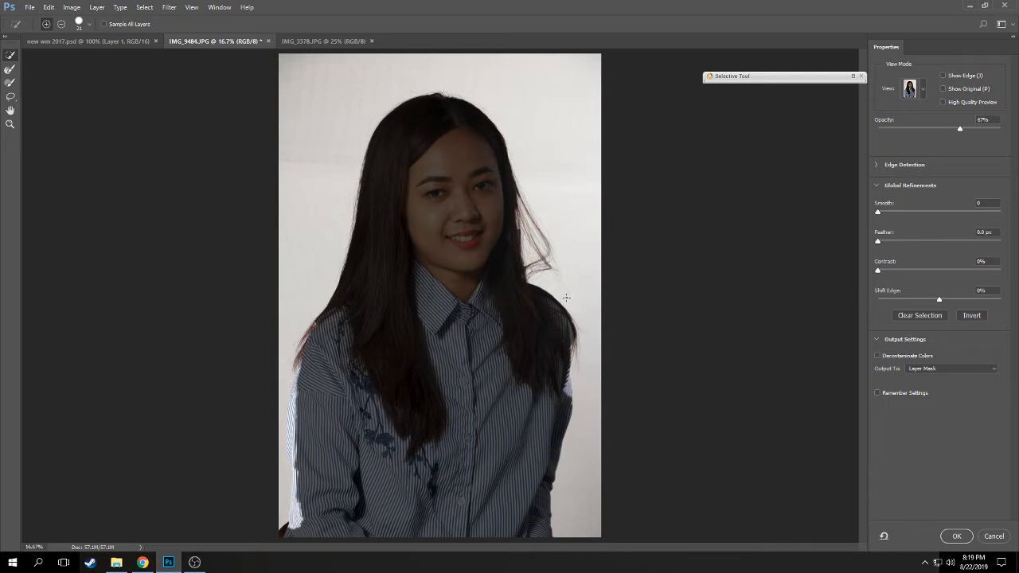
{"action": "left_click", "coordinate": [973, 317]}
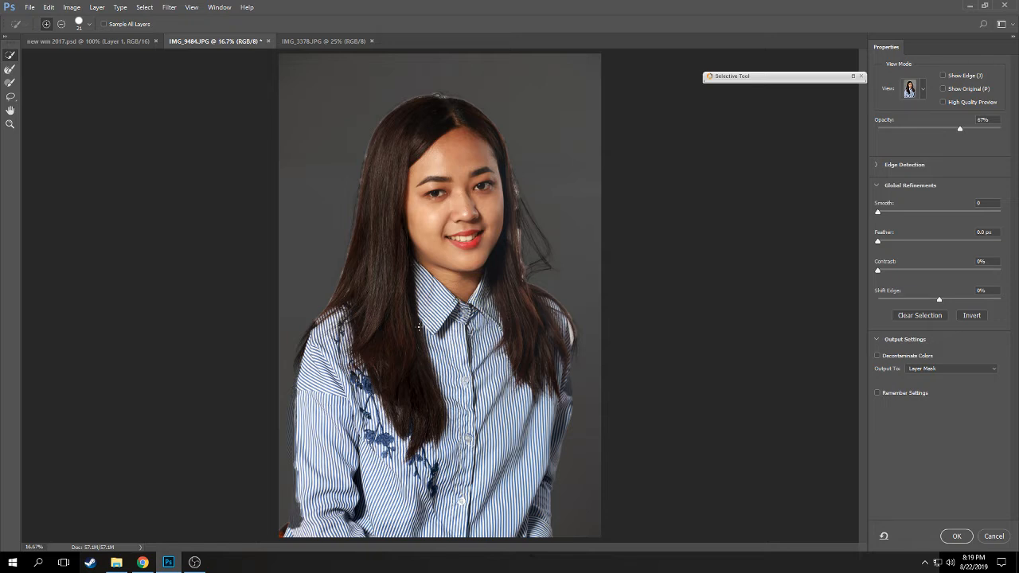
Refine the outer hair edge on the image's left side of her head with the Refine Edge Brush in subtract mode
{"action": "key", "text": "ctrl+plus"}
{"action": "key", "text": "ctrl+plus"}
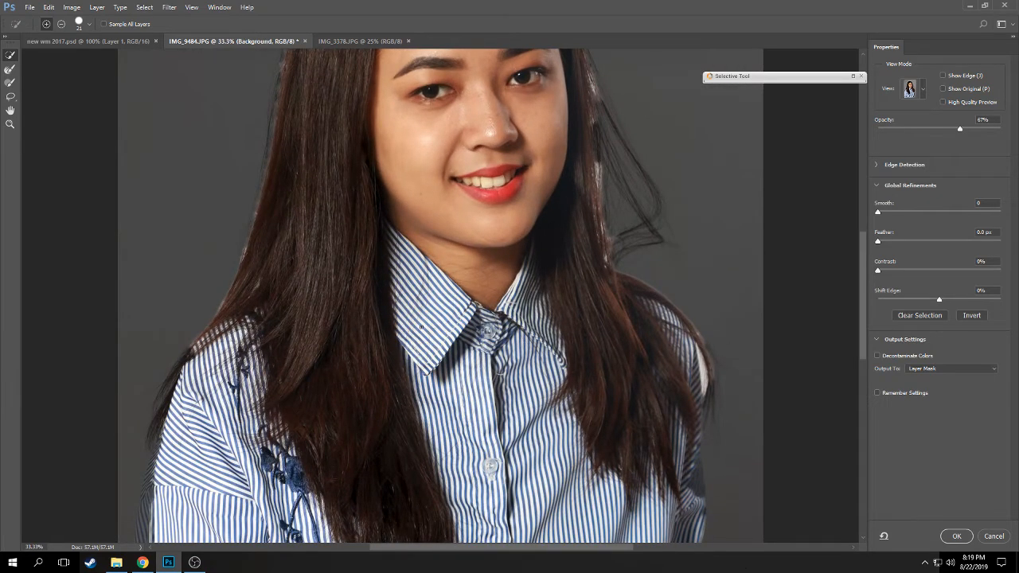
{"action": "key", "text": "ctrl+plus"}
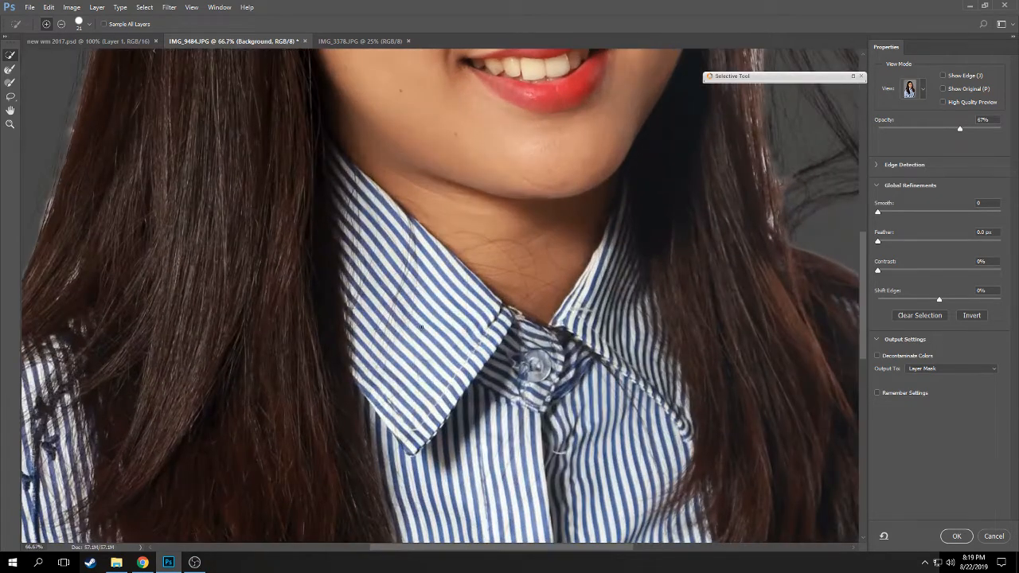
{"action": "key", "text": "ctrl+plus"}
{"action": "scroll", "coordinate": [358, 278], "scroll_direction": "up", "scroll_amount": 10}
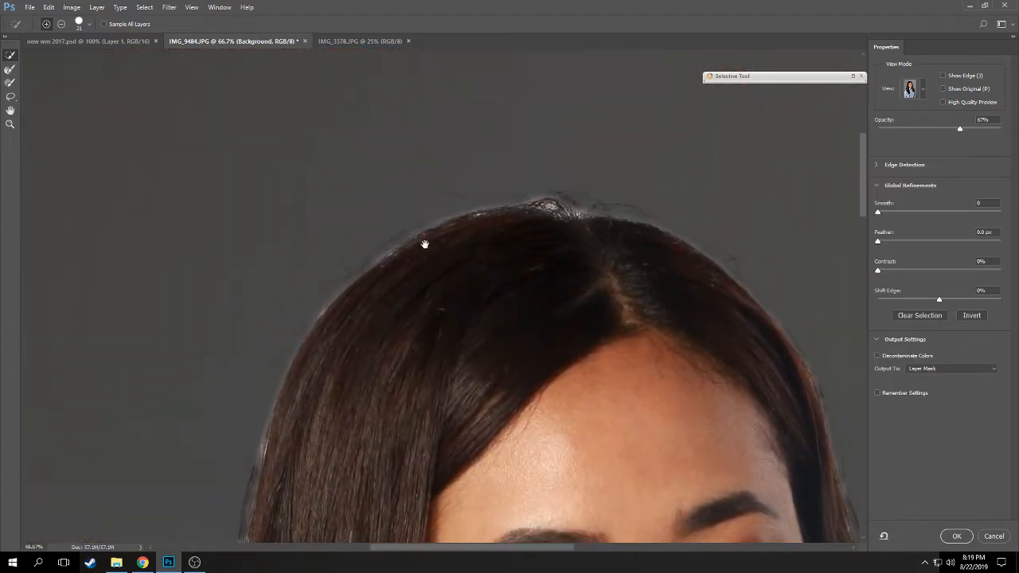
{"action": "left_click_drag", "start_coordinate": [424, 243], "coordinate": [393, 273]}
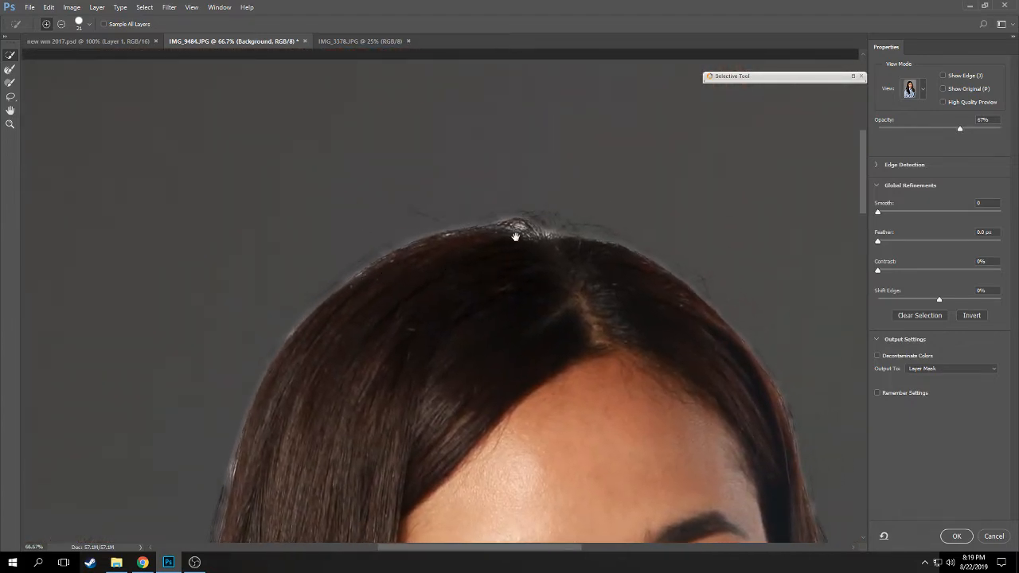
{"action": "left_click", "coordinate": [11, 70]}
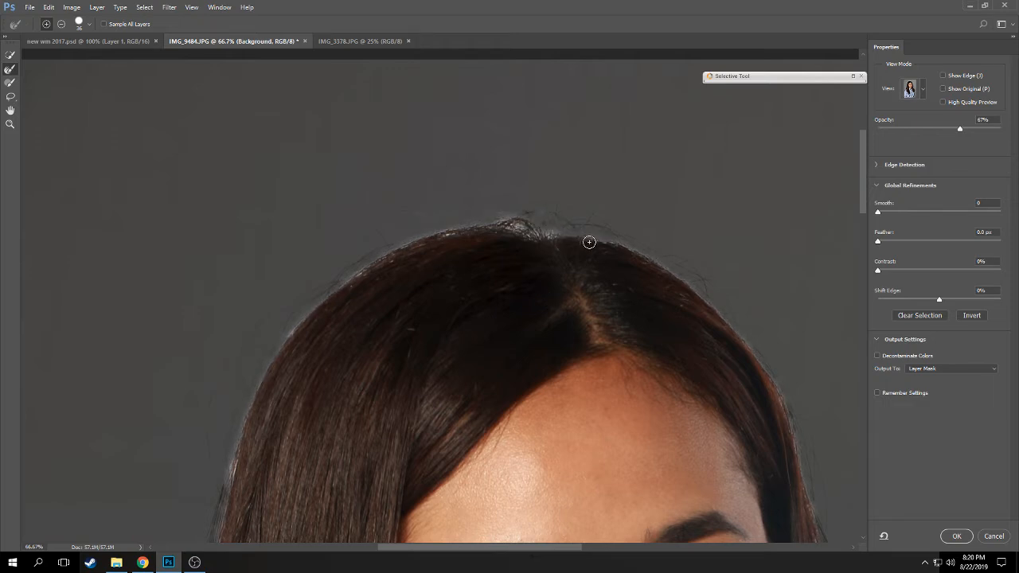
{"action": "left_click_drag", "start_coordinate": [330, 415], "coordinate": [404, 239]}
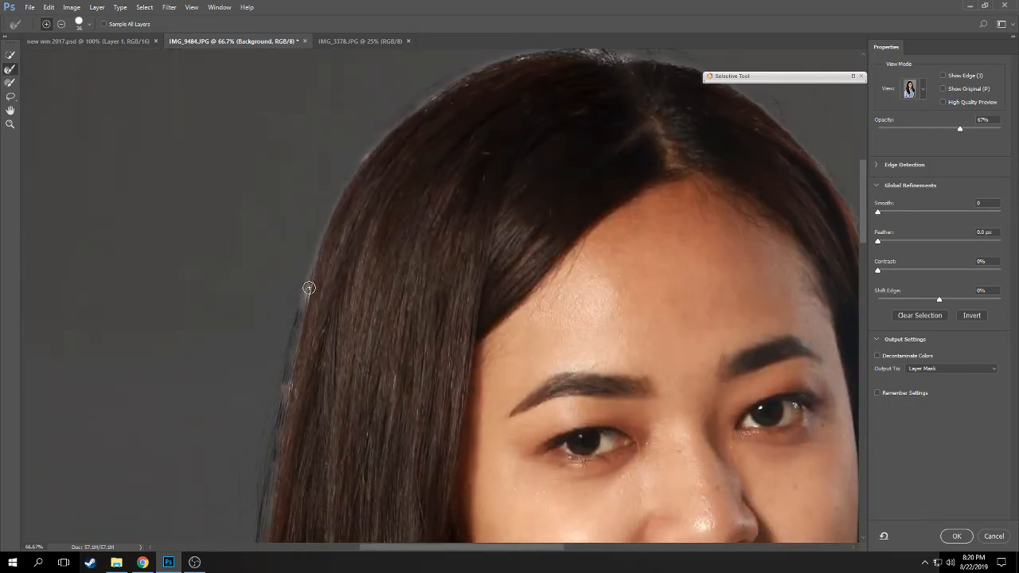
{"action": "left_click", "coordinate": [64, 24]}
{"action": "mouse_move", "coordinate": [308, 286]}
{"action": "left_mouse_down"}
{"action": "mouse_move", "coordinate": [305, 303]}
{"action": "mouse_move", "coordinate": [308, 287]}
{"action": "left_mouse_up"}
{"action": "left_click_drag", "start_coordinate": [291, 386], "coordinate": [287, 382]}
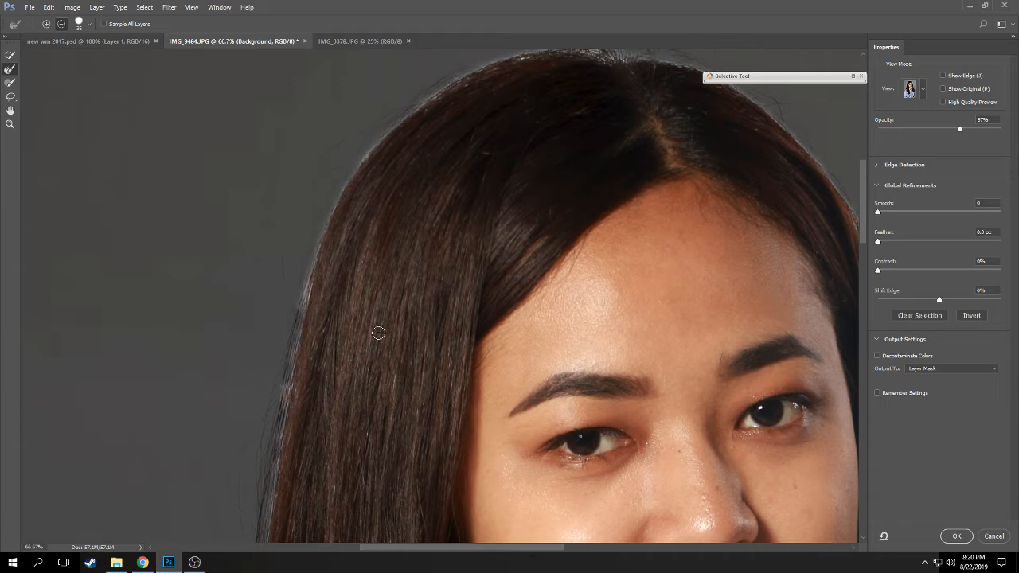
Subtract the left outer hair edge with a 71 px Brush and refine the painted strip with the Refine Edge Brush in add mode
{"action": "left_click", "coordinate": [9, 82]}
{"action": "right_click", "coordinate": [281, 287]}
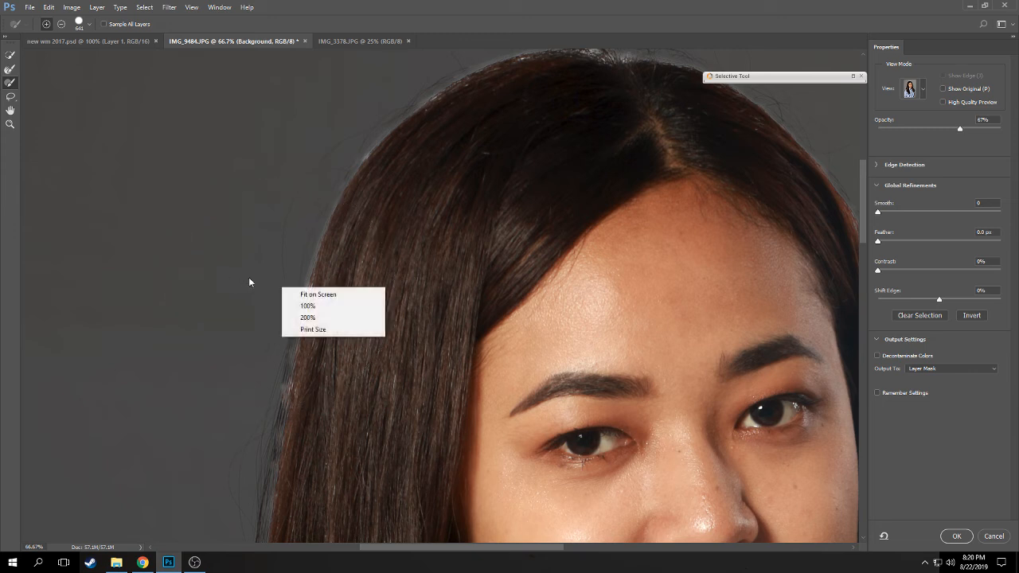
{"action": "left_click", "coordinate": [248, 277]}
{"action": "left_click_drag", "start_coordinate": [312, 266], "coordinate": [213, 267]}
{"action": "left_click", "coordinate": [61, 24]}
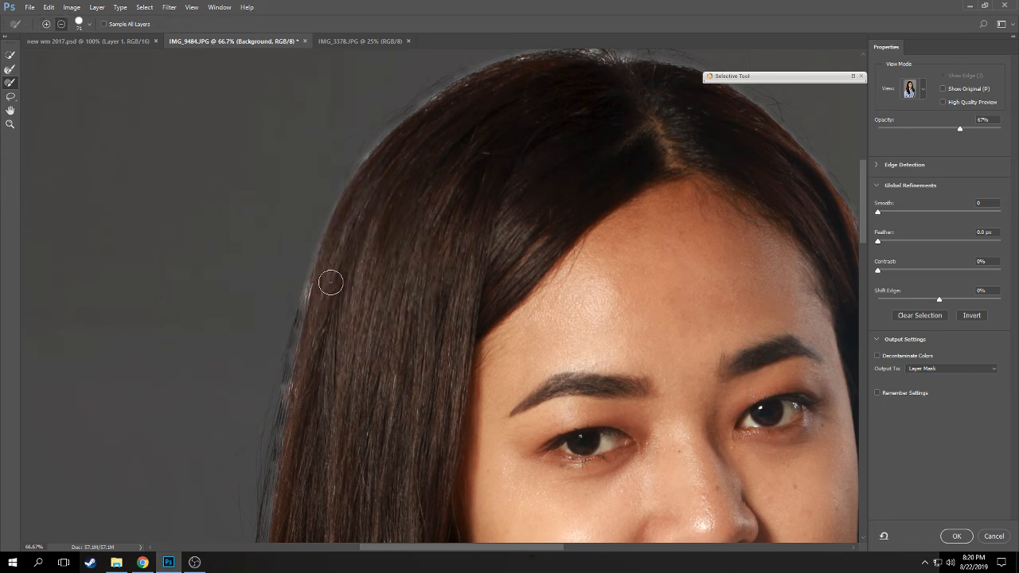
{"action": "mouse_move", "coordinate": [329, 280]}
{"action": "left_mouse_down"}
{"action": "mouse_move", "coordinate": [307, 289]}
{"action": "mouse_move", "coordinate": [271, 460]}
{"action": "left_mouse_up"}
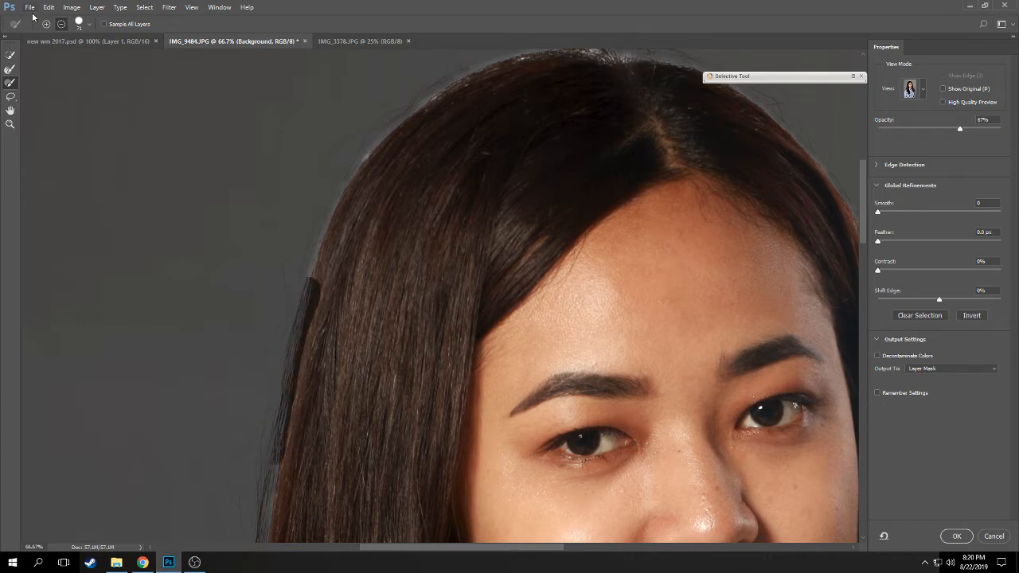
{"action": "left_click", "coordinate": [10, 70]}
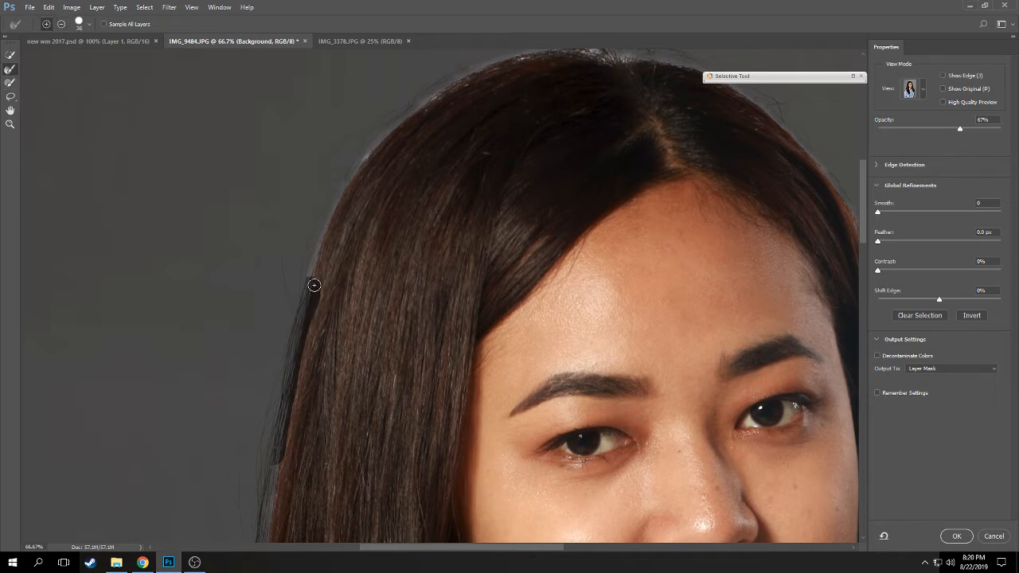
{"action": "mouse_move", "coordinate": [315, 285]}
{"action": "left_mouse_down"}
{"action": "mouse_move", "coordinate": [297, 316]}
{"action": "mouse_move", "coordinate": [282, 427]}
{"action": "mouse_move", "coordinate": [299, 462]}
{"action": "left_mouse_up"}
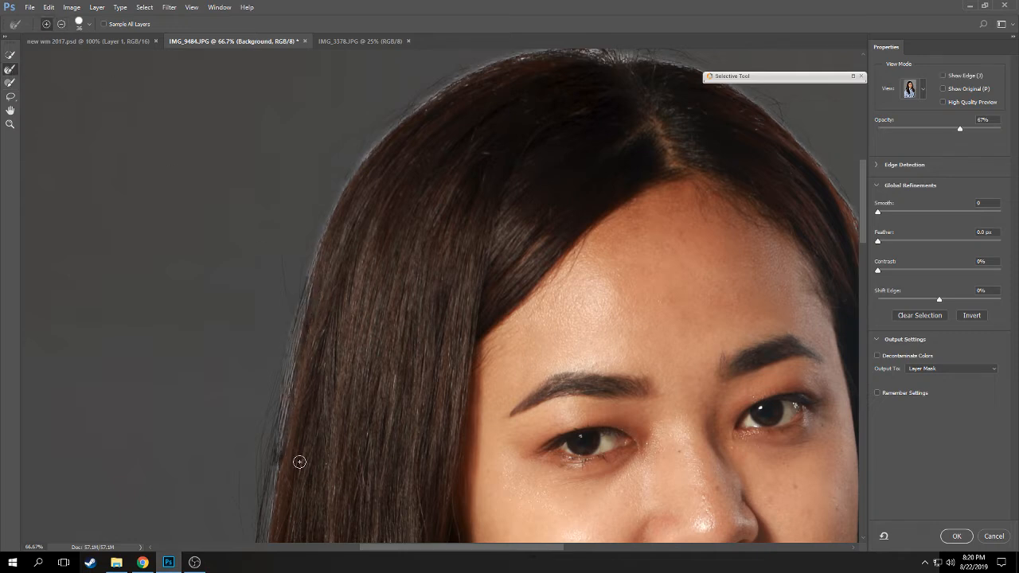
Subtract the light patch in the hair beside the loose strands on the image's right, using the Refine Edge Brush and the Brush tool
{"action": "left_click_drag", "start_coordinate": [362, 380], "coordinate": [414, 353]}
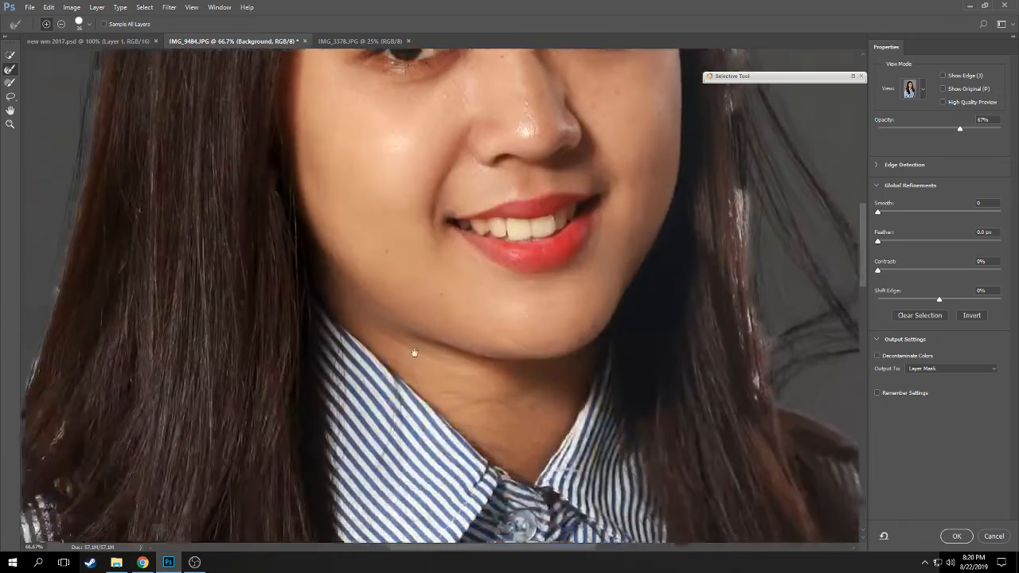
{"action": "mouse_move", "coordinate": [642, 300]}
{"action": "left_mouse_down"}
{"action": "mouse_move", "coordinate": [492, 300]}
{"action": "mouse_move", "coordinate": [452, 335]}
{"action": "mouse_move", "coordinate": [442, 332]}
{"action": "left_mouse_up"}
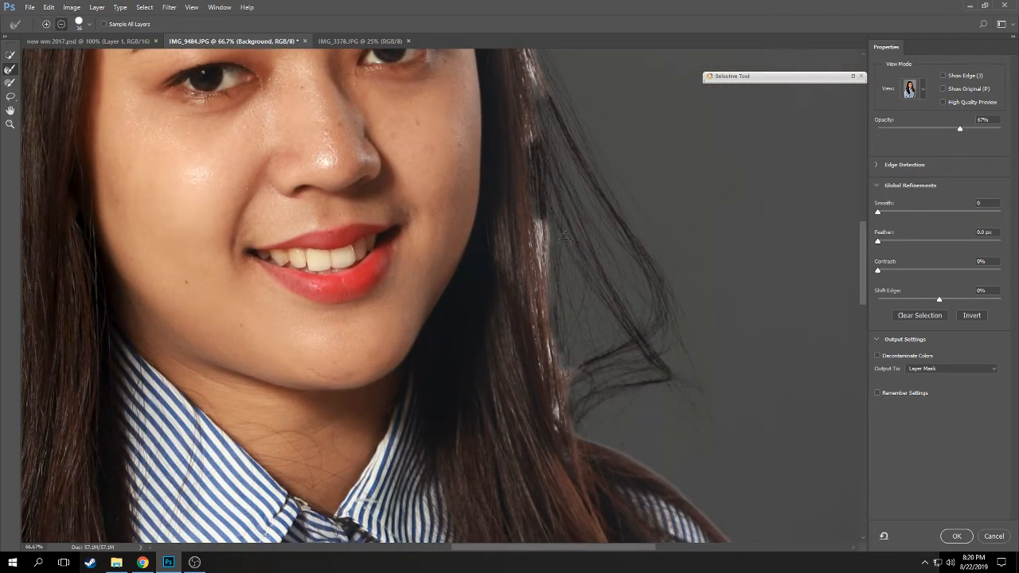
{"action": "left_click_drag", "start_coordinate": [539, 235], "coordinate": [538, 266]}
{"action": "left_click_drag", "start_coordinate": [536, 229], "coordinate": [539, 264]}
{"action": "left_click", "coordinate": [10, 82]}
{"action": "mouse_move", "coordinate": [540, 229]}
{"action": "left_mouse_down"}
{"action": "mouse_move", "coordinate": [541, 268]}
{"action": "mouse_move", "coordinate": [541, 249]}
{"action": "left_mouse_up"}
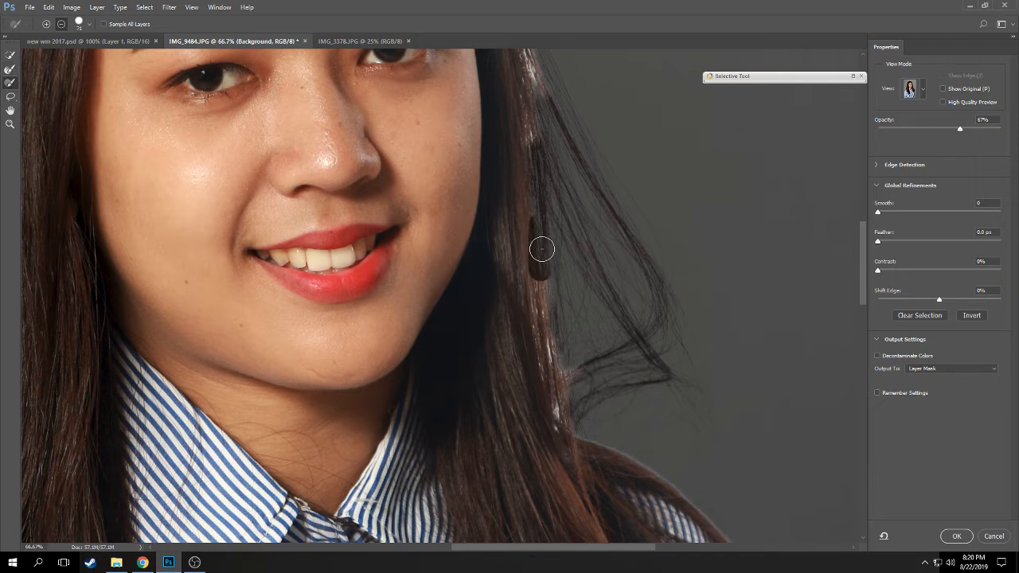
{"action": "left_click", "coordinate": [46, 23]}
{"action": "left_click_drag", "start_coordinate": [533, 213], "coordinate": [540, 277]}
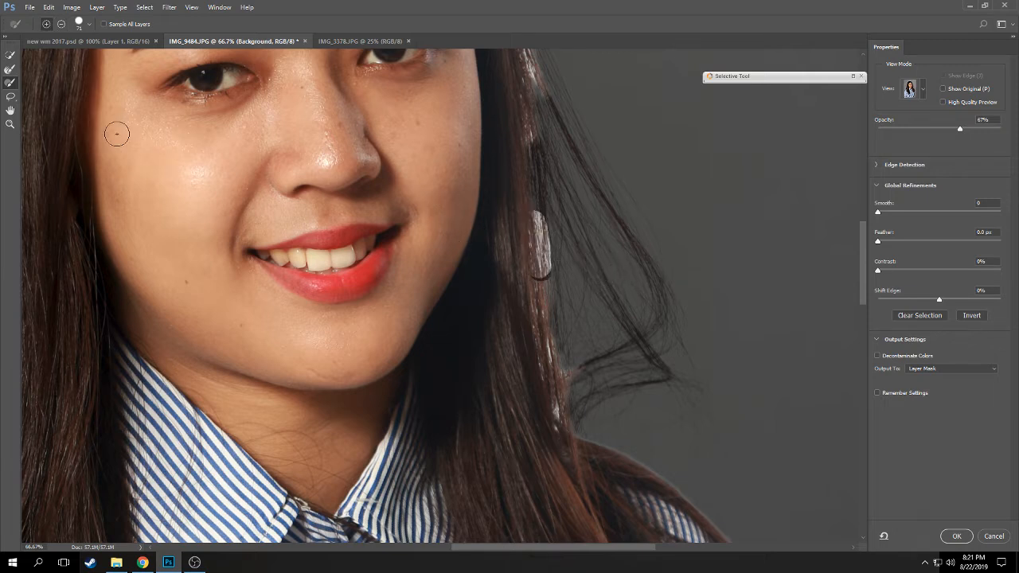
{"action": "key", "text": "ctrl+alt+z"}
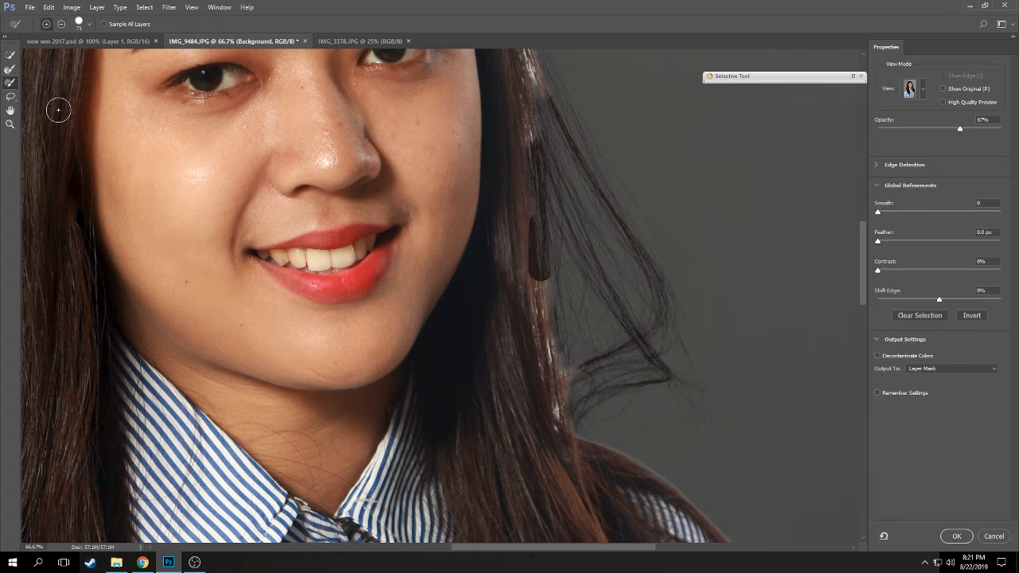
Refine the subtracted hair patch beside the loose strands with the Refine Edge Brush in add mode
{"action": "left_click", "coordinate": [10, 70]}
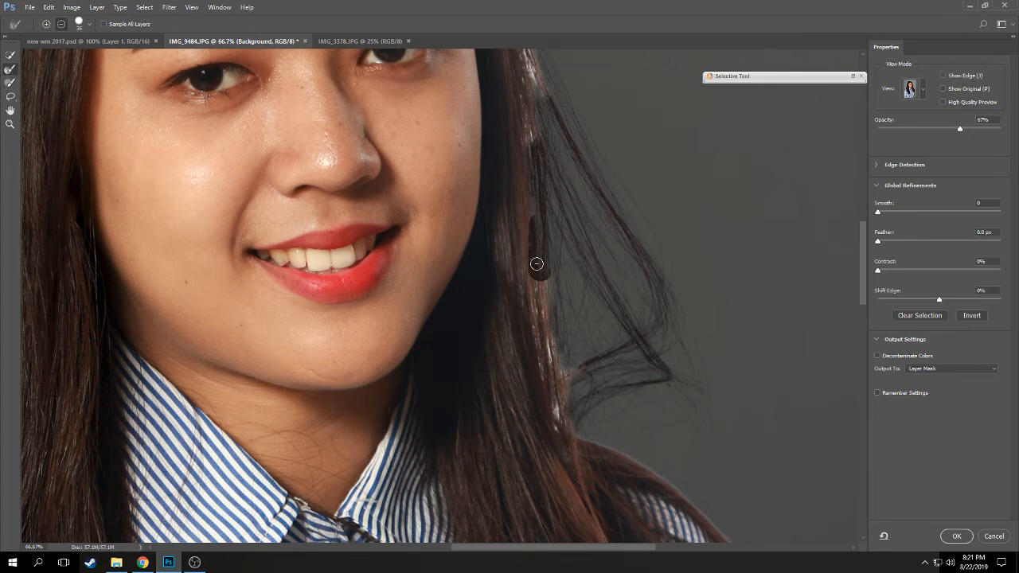
{"action": "left_click", "coordinate": [48, 24]}
{"action": "left_click_drag", "start_coordinate": [539, 243], "coordinate": [540, 291]}
{"action": "scroll", "coordinate": [525, 254], "scroll_direction": "up", "scroll_amount": 3}
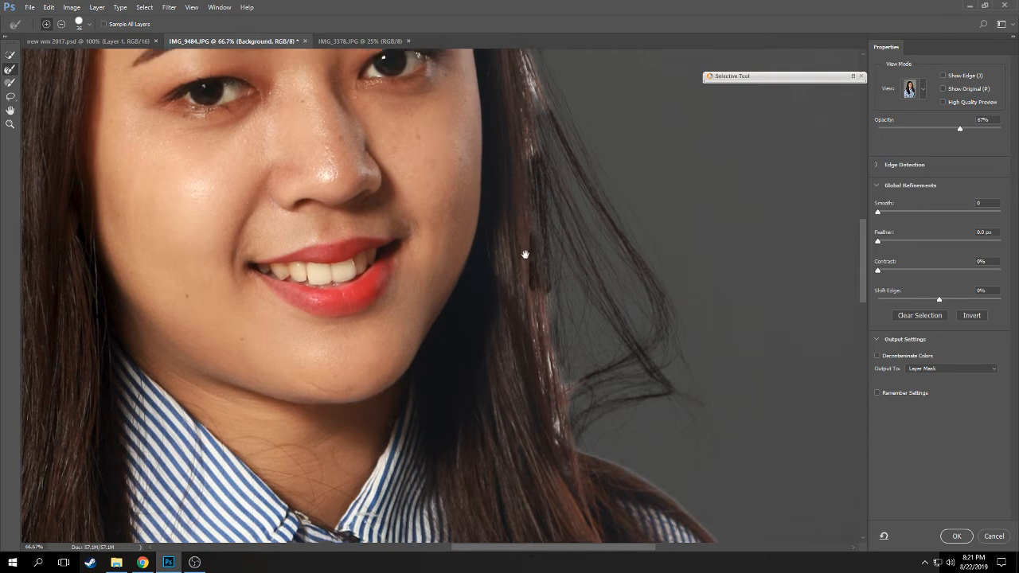
Refine the hair edge and loose strands beside the face on the image's right with the Refine Edge Brush in add mode
{"action": "mouse_move", "coordinate": [537, 342]}
{"action": "left_mouse_down"}
{"action": "mouse_move", "coordinate": [530, 273]}
{"action": "mouse_move", "coordinate": [544, 262]}
{"action": "mouse_move", "coordinate": [530, 157]}
{"action": "mouse_move", "coordinate": [510, 133]}
{"action": "left_mouse_up"}
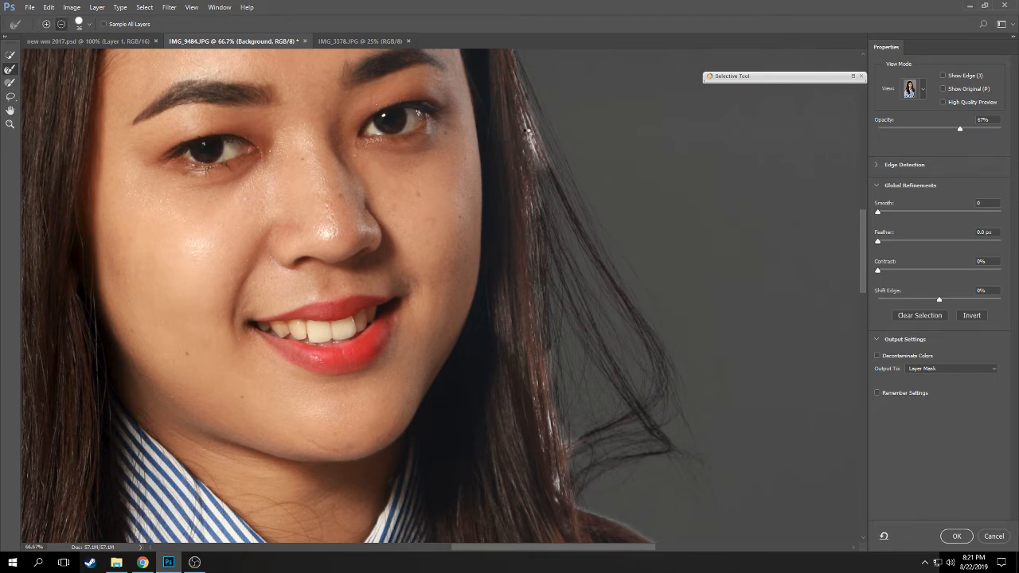
{"action": "left_click", "coordinate": [47, 25]}
{"action": "mouse_move", "coordinate": [526, 93]}
{"action": "left_mouse_down"}
{"action": "mouse_move", "coordinate": [561, 195]}
{"action": "mouse_move", "coordinate": [652, 351]}
{"action": "mouse_move", "coordinate": [660, 419]}
{"action": "left_mouse_up"}
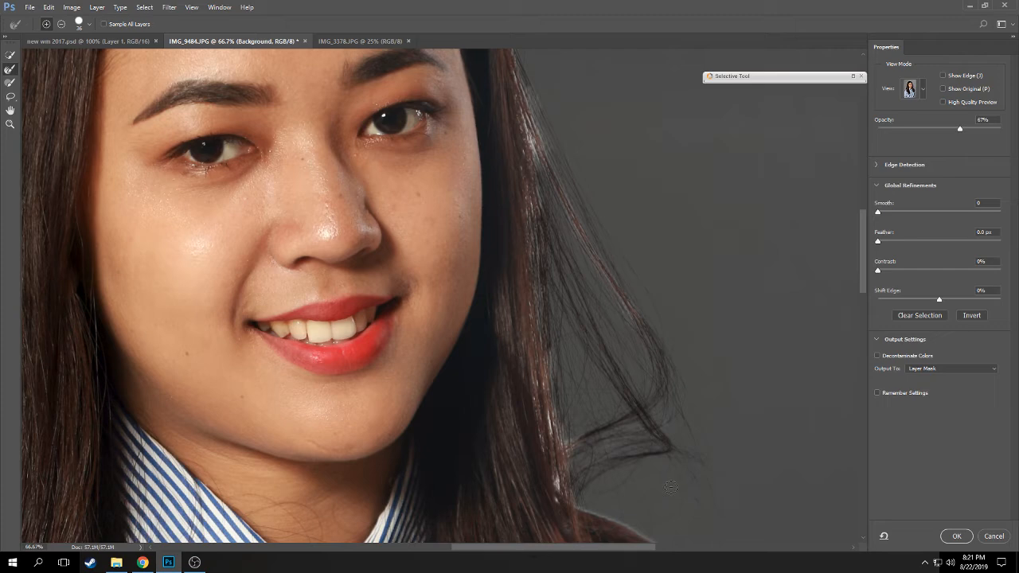
Refine the edge of the upper arm on the image's right with a 108 px Refine Edge Brush and invert the selection
{"action": "scroll", "coordinate": [670, 487], "scroll_direction": "down", "scroll_amount": 4}
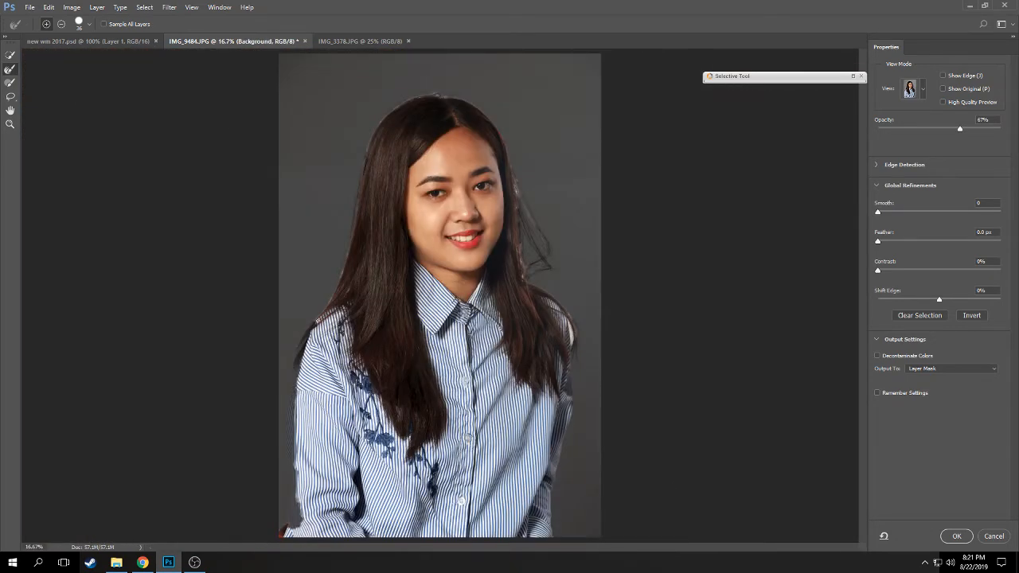
{"action": "left_click", "coordinate": [8, 57]}
{"action": "left_click", "coordinate": [9, 70]}
{"action": "left_click_drag", "start_coordinate": [565, 360], "coordinate": [569, 362]}
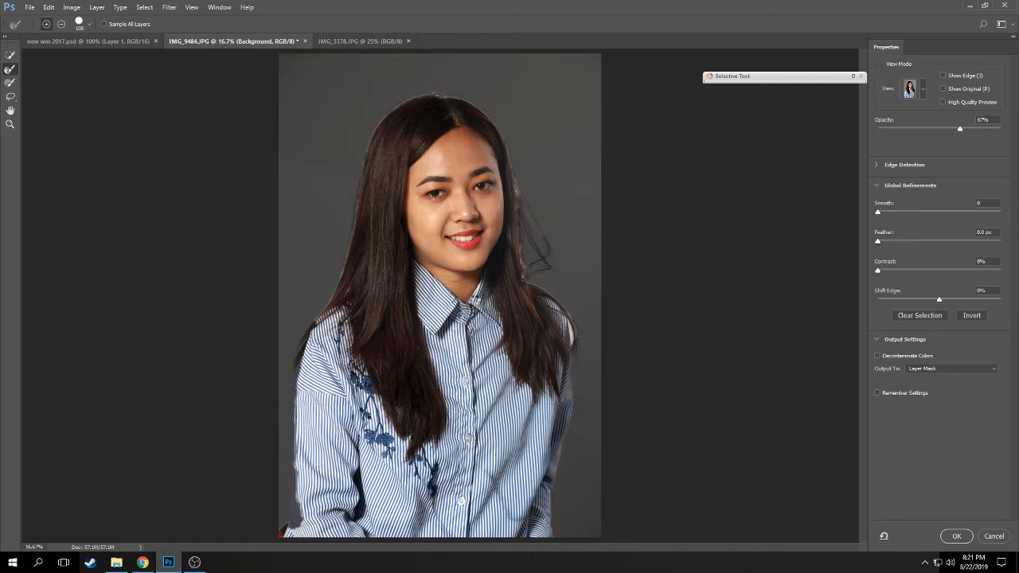
{"action": "right_click", "coordinate": [476, 300]}
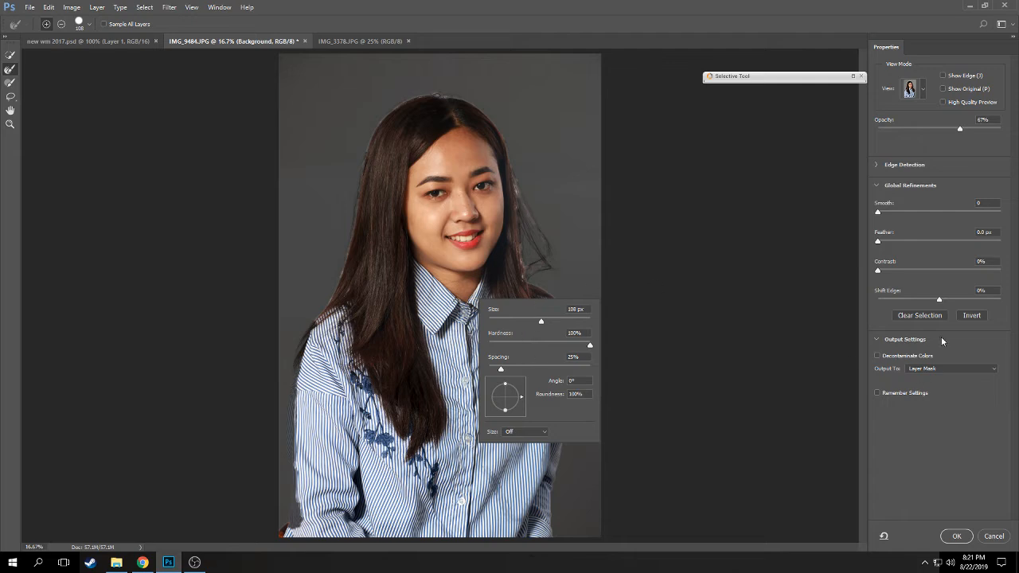
{"action": "left_click", "coordinate": [973, 316]}
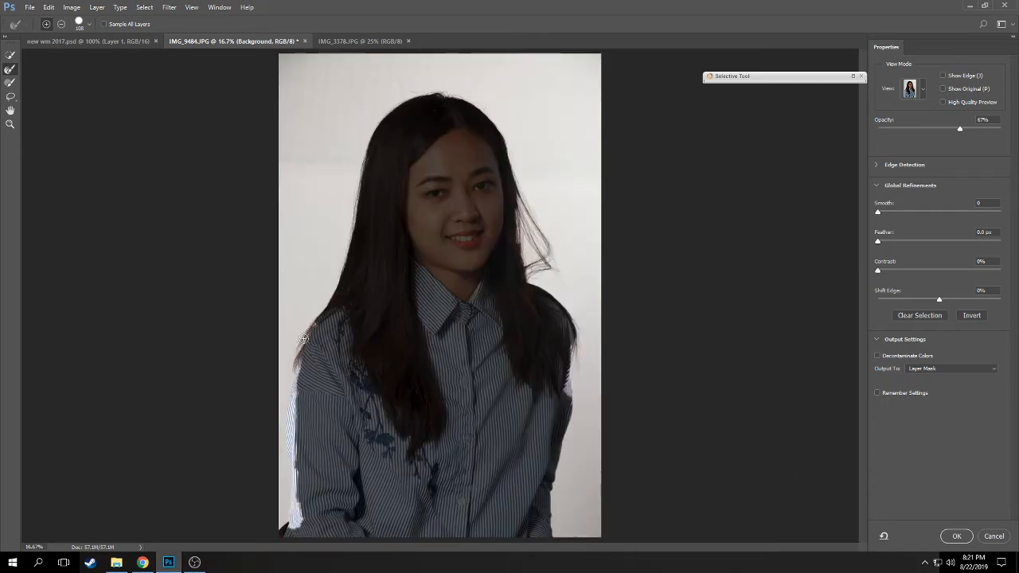
Refine the hair tips falling over the shoulder on the image's left with the Refine Edge Brush in add mode
{"action": "key", "text": "ctrl+plus"}
{"action": "key", "text": "ctrl+plus"}
{"action": "key", "text": "ctrl+plus"}
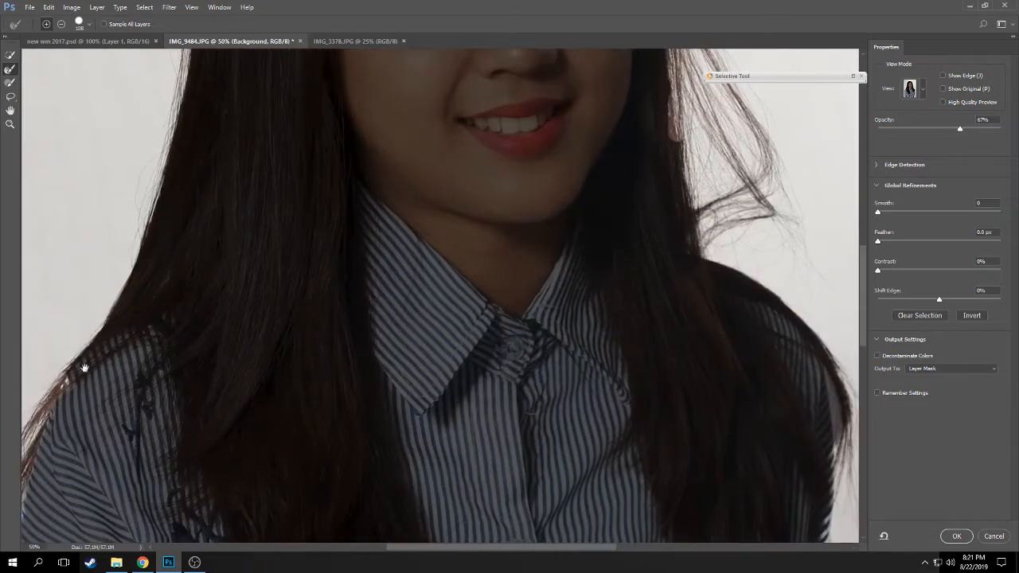
{"action": "left_click_drag", "start_coordinate": [85, 368], "coordinate": [287, 215]}
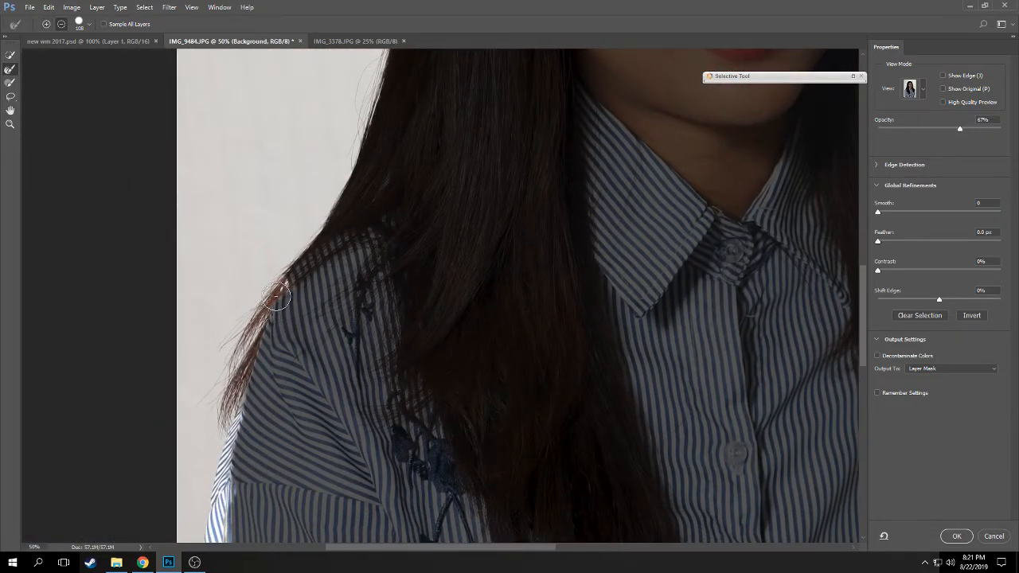
{"action": "left_click", "coordinate": [46, 24]}
{"action": "mouse_move", "coordinate": [282, 288]}
{"action": "left_mouse_down"}
{"action": "mouse_move", "coordinate": [233, 403]}
{"action": "mouse_move", "coordinate": [242, 371]}
{"action": "left_mouse_up"}
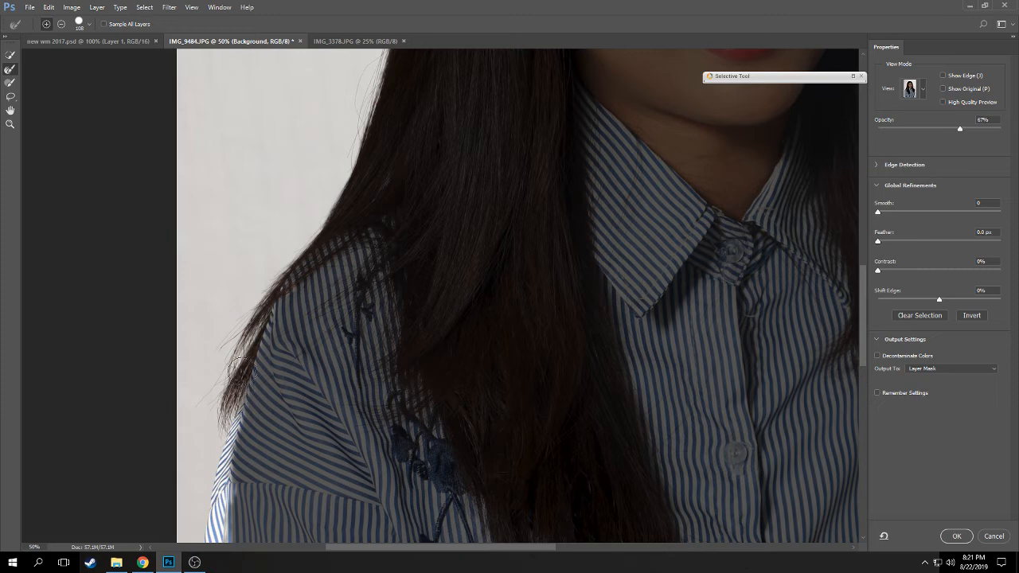
{"action": "left_click_drag", "start_coordinate": [263, 338], "coordinate": [232, 390]}
Subtract the bright outer strip of the upper sleeve on the image's left from the inverted selection with the Brush tool
{"action": "left_click", "coordinate": [9, 82]}
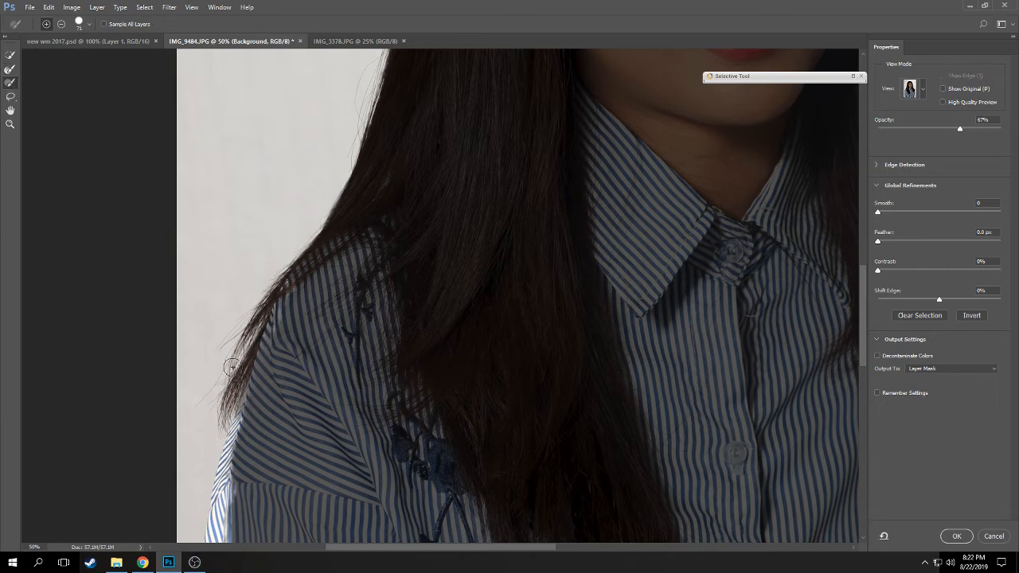
{"action": "left_click", "coordinate": [59, 26]}
{"action": "left_click", "coordinate": [44, 25]}
{"action": "mouse_move", "coordinate": [220, 406]}
{"action": "left_mouse_down"}
{"action": "mouse_move", "coordinate": [237, 406]}
{"action": "mouse_move", "coordinate": [250, 430]}
{"action": "mouse_move", "coordinate": [234, 469]}
{"action": "mouse_move", "coordinate": [243, 418]}
{"action": "mouse_move", "coordinate": [218, 535]}
{"action": "mouse_move", "coordinate": [224, 494]}
{"action": "left_mouse_up"}
{"action": "left_click", "coordinate": [62, 24]}
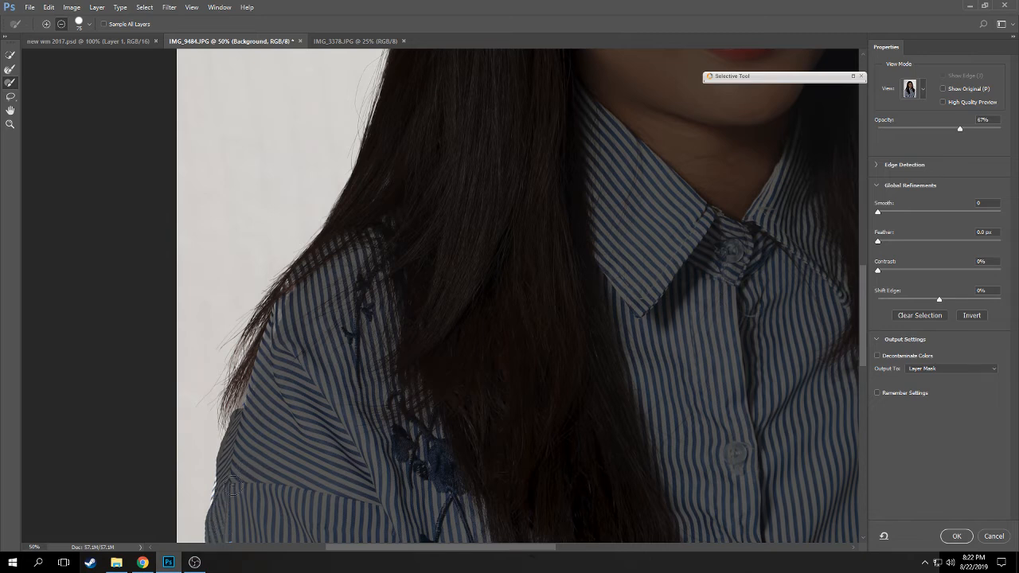
Subtract the hair edge over the left-side shoulder with the Brush and refine the painted strip with the Refine Edge Brush in add mode
{"action": "mouse_move", "coordinate": [236, 384]}
{"action": "left_mouse_down"}
{"action": "mouse_move", "coordinate": [268, 313]}
{"action": "mouse_move", "coordinate": [239, 344]}
{"action": "mouse_move", "coordinate": [298, 268]}
{"action": "left_mouse_up"}
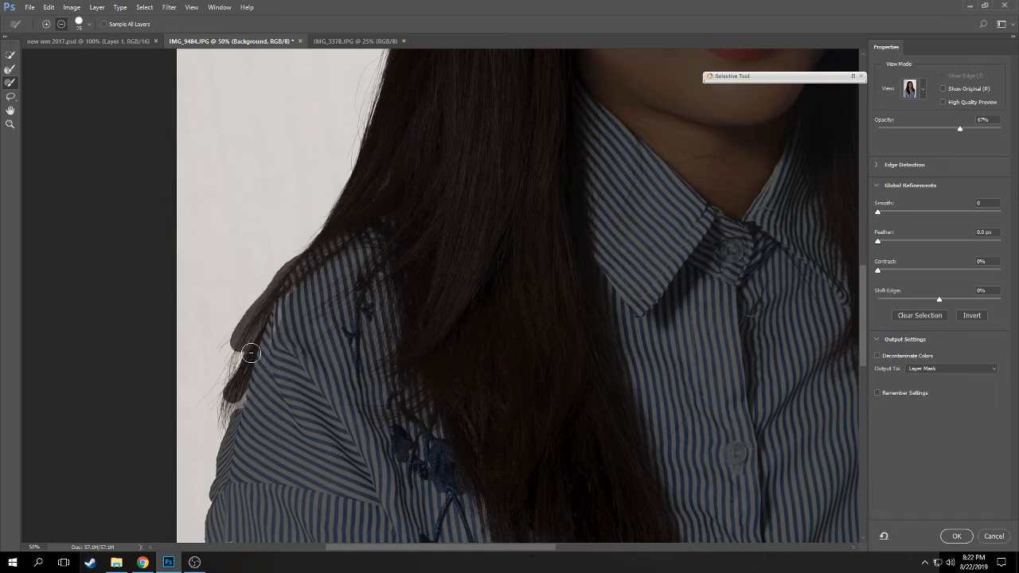
{"action": "left_click_drag", "start_coordinate": [251, 353], "coordinate": [229, 382]}
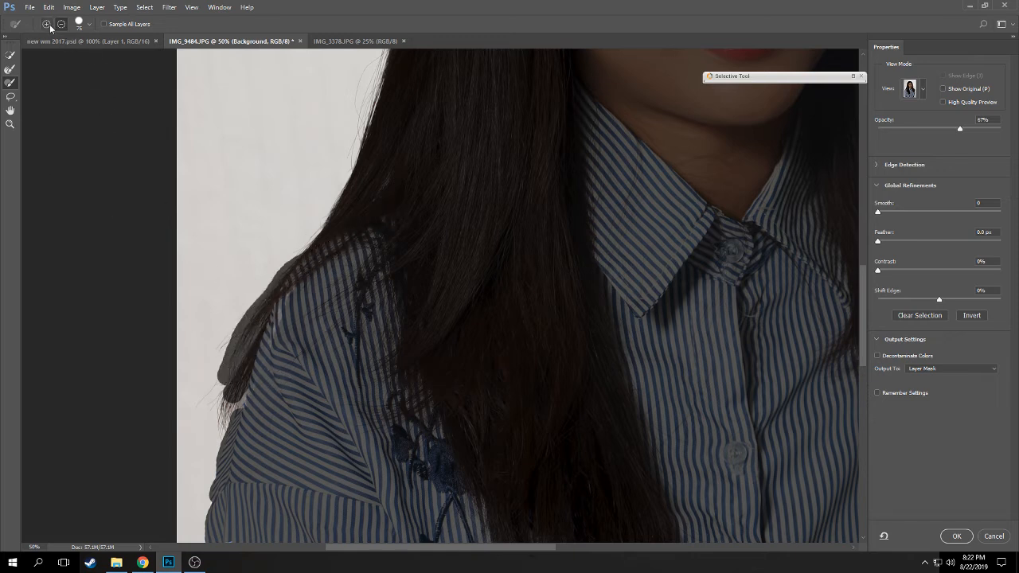
{"action": "left_click", "coordinate": [10, 70]}
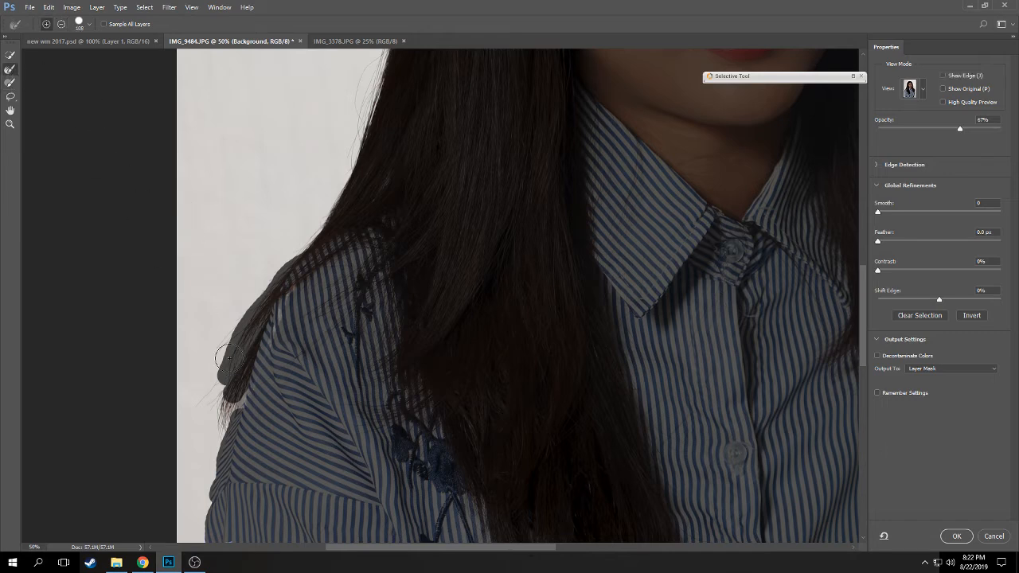
{"action": "mouse_move", "coordinate": [242, 352]}
{"action": "left_mouse_down"}
{"action": "mouse_move", "coordinate": [226, 372]}
{"action": "mouse_move", "coordinate": [245, 313]}
{"action": "mouse_move", "coordinate": [301, 247]}
{"action": "left_mouse_up"}
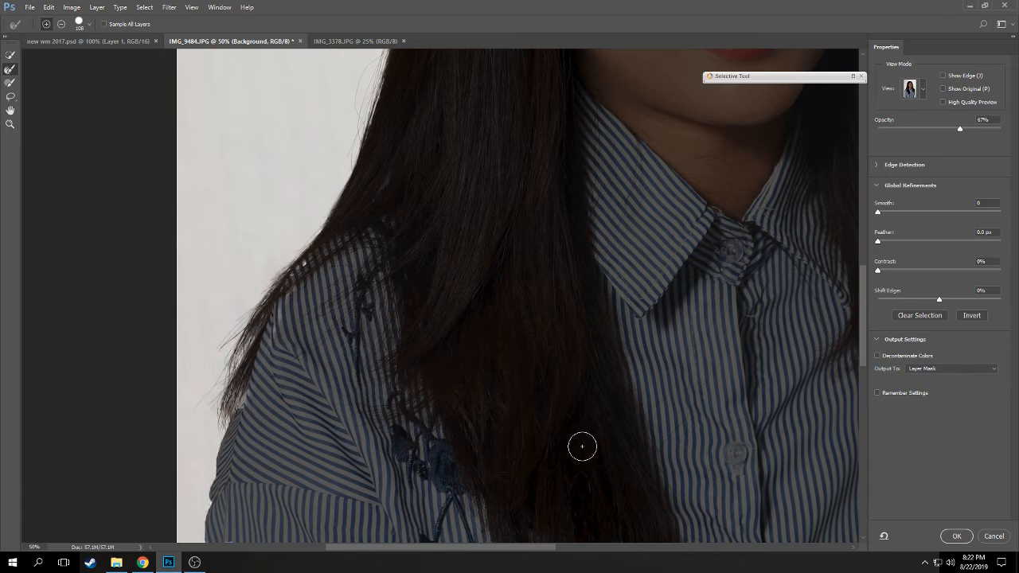
Subtract patches along the arm on the image's right and the whole area around the loose hair strands with the Brush tool
{"action": "key", "text": "ctrl+minus"}
{"action": "key", "text": "ctrl+minus"}
{"action": "key", "text": "ctrl+minus"}
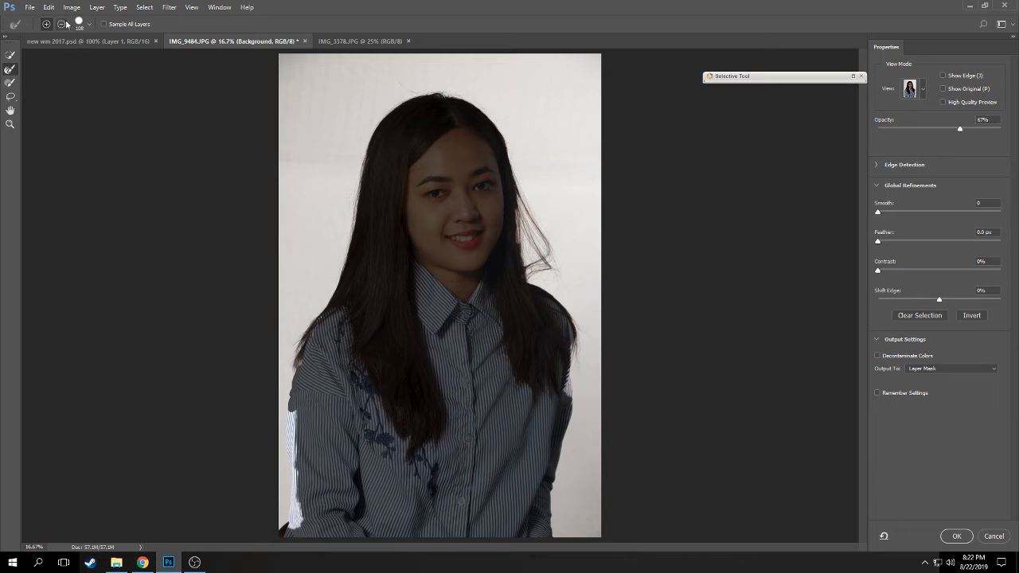
{"action": "left_click", "coordinate": [9, 82]}
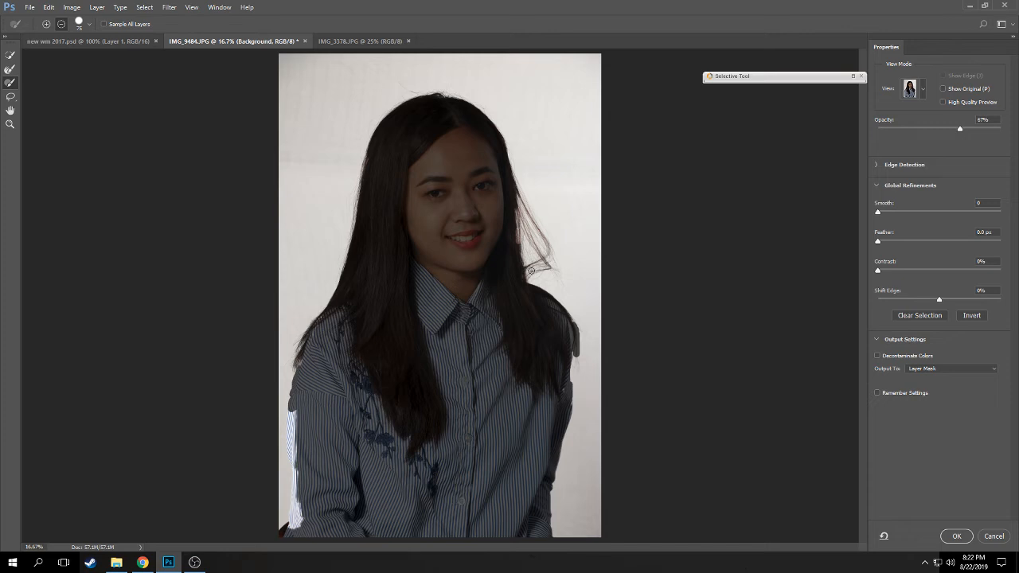
{"action": "key", "text": "ctrl+plus"}
{"action": "key", "text": "ctrl+plus"}
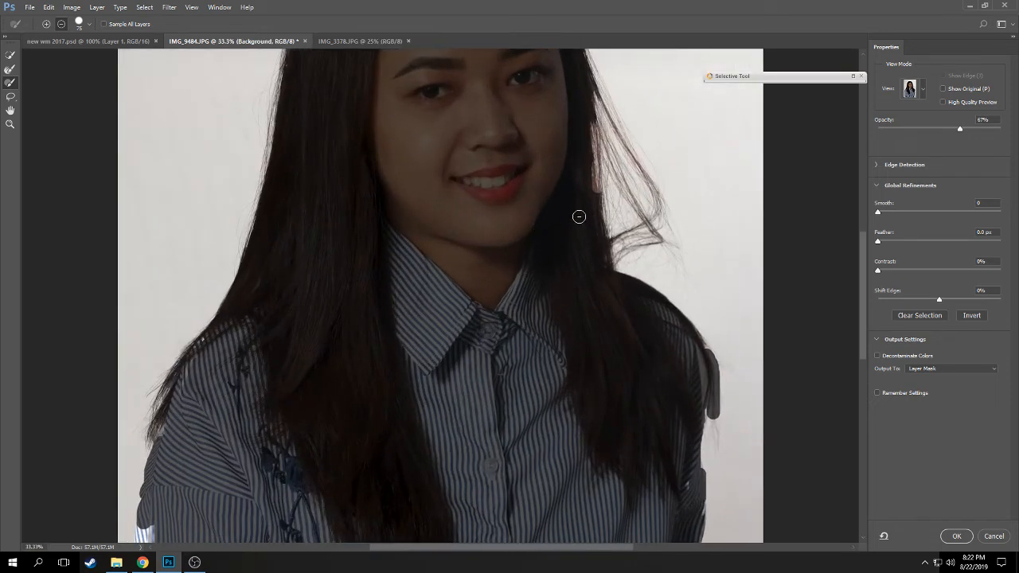
{"action": "mouse_move", "coordinate": [597, 124]}
{"action": "left_mouse_down"}
{"action": "mouse_move", "coordinate": [648, 230]}
{"action": "mouse_move", "coordinate": [608, 253]}
{"action": "mouse_move", "coordinate": [667, 243]}
{"action": "mouse_move", "coordinate": [645, 245]}
{"action": "mouse_move", "coordinate": [608, 112]}
{"action": "mouse_move", "coordinate": [630, 244]}
{"action": "mouse_move", "coordinate": [656, 245]}
{"action": "mouse_move", "coordinate": [632, 139]}
{"action": "mouse_move", "coordinate": [654, 166]}
{"action": "left_mouse_up"}
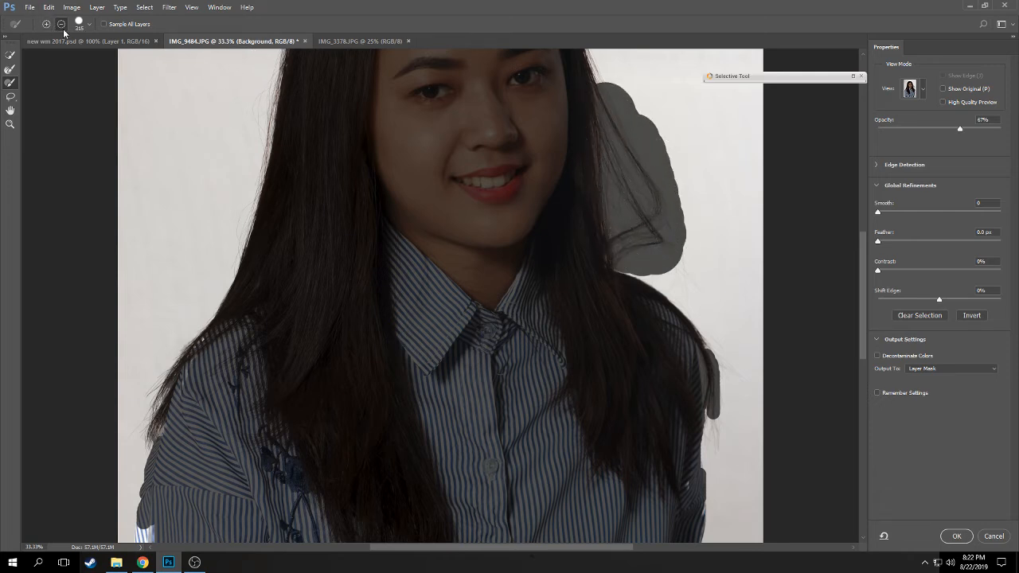
Refine the subtracted area around the loose strands on the image's right with the Refine Edge Brush in add mode
{"action": "left_click", "coordinate": [9, 69]}
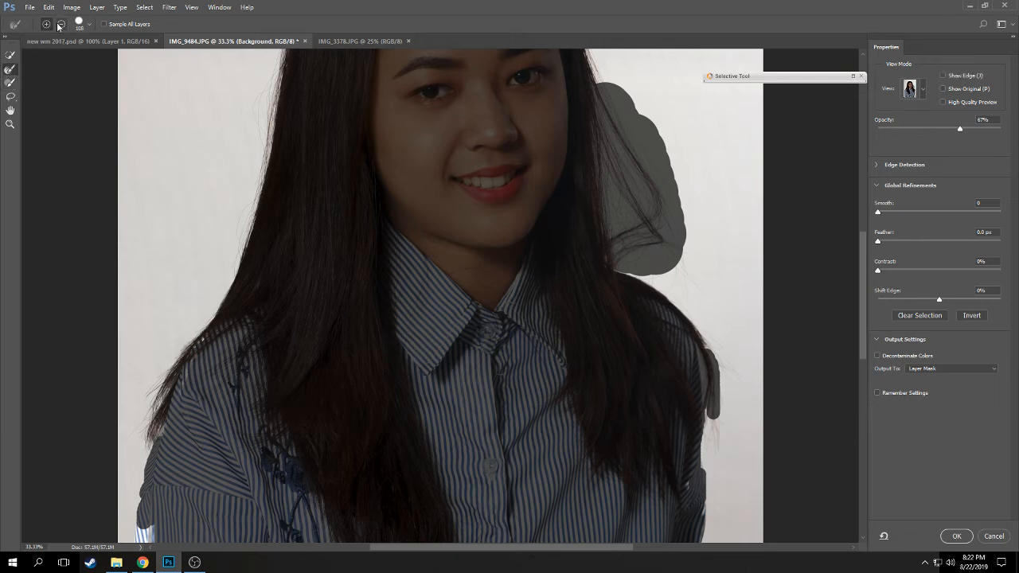
{"action": "left_click_drag", "start_coordinate": [652, 199], "coordinate": [608, 117]}
{"action": "mouse_move", "coordinate": [599, 102]}
{"action": "left_mouse_down"}
{"action": "mouse_move", "coordinate": [590, 68]}
{"action": "mouse_move", "coordinate": [602, 102]}
{"action": "mouse_move", "coordinate": [608, 91]}
{"action": "mouse_move", "coordinate": [640, 118]}
{"action": "mouse_move", "coordinate": [669, 168]}
{"action": "mouse_move", "coordinate": [640, 109]}
{"action": "mouse_move", "coordinate": [625, 96]}
{"action": "mouse_move", "coordinate": [687, 247]}
{"action": "mouse_move", "coordinate": [681, 265]}
{"action": "mouse_move", "coordinate": [658, 275]}
{"action": "mouse_move", "coordinate": [630, 268]}
{"action": "mouse_move", "coordinate": [676, 251]}
{"action": "mouse_move", "coordinate": [667, 263]}
{"action": "mouse_move", "coordinate": [672, 205]}
{"action": "mouse_move", "coordinate": [701, 217]}
{"action": "left_mouse_up"}
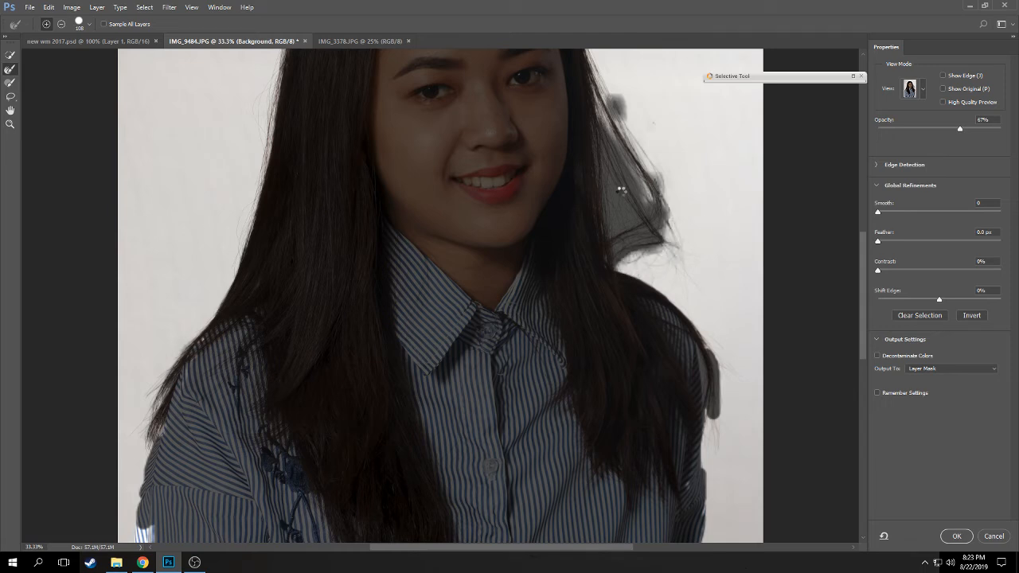
{"action": "mouse_move", "coordinate": [621, 190]}
{"action": "left_mouse_down"}
{"action": "mouse_move", "coordinate": [617, 227]}
{"action": "mouse_move", "coordinate": [633, 215]}
{"action": "mouse_move", "coordinate": [606, 169]}
{"action": "left_mouse_up"}
{"action": "left_click_drag", "start_coordinate": [643, 206], "coordinate": [607, 132]}
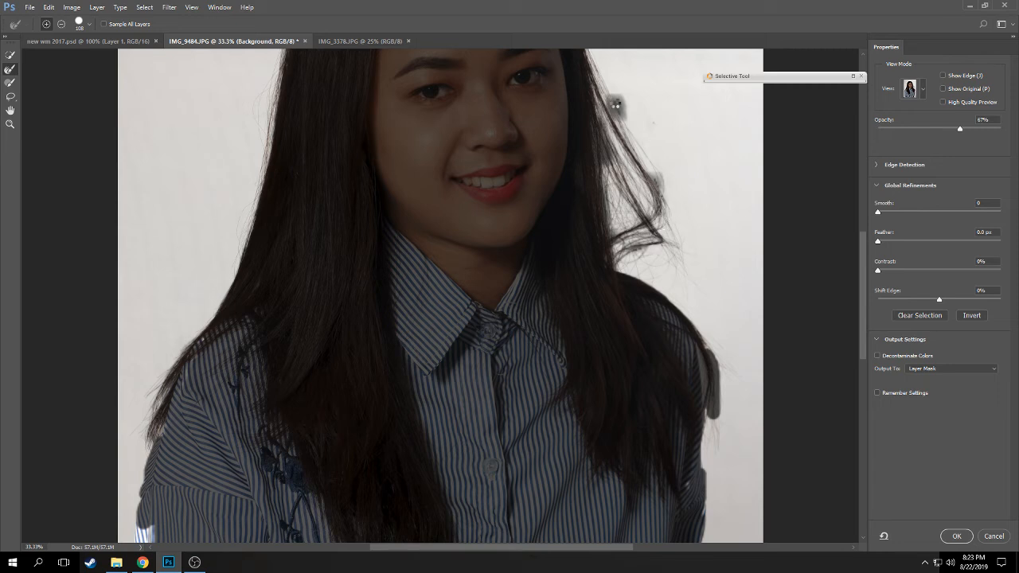
{"action": "mouse_move", "coordinate": [615, 104]}
{"action": "left_mouse_down"}
{"action": "mouse_move", "coordinate": [663, 142]}
{"action": "mouse_move", "coordinate": [665, 177]}
{"action": "mouse_move", "coordinate": [599, 138]}
{"action": "mouse_move", "coordinate": [604, 162]}
{"action": "left_mouse_up"}
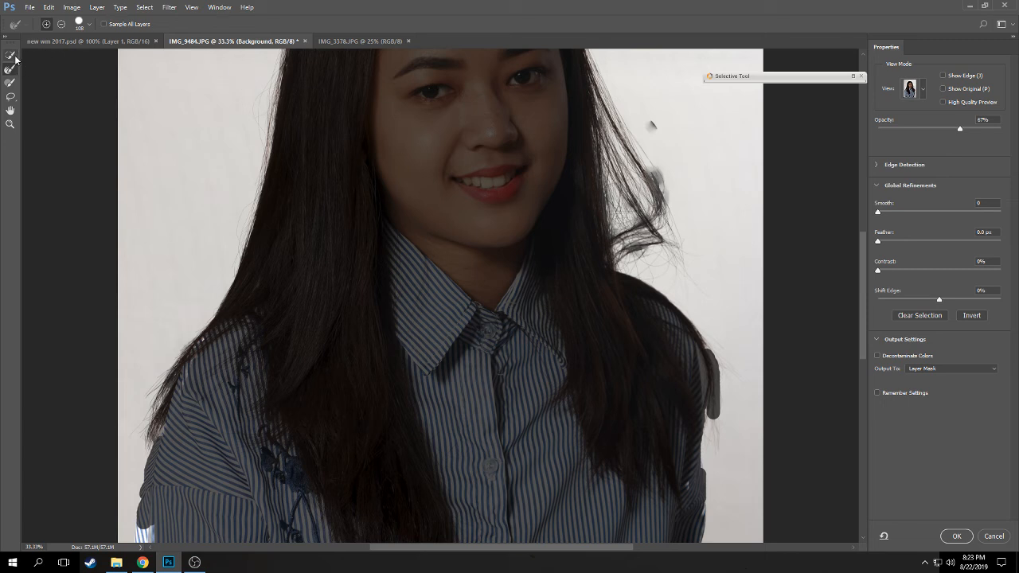
Repaint the area around the loose strands and their curled tips with the Refine Edge Brush in subtract mode
{"action": "left_click", "coordinate": [9, 82]}
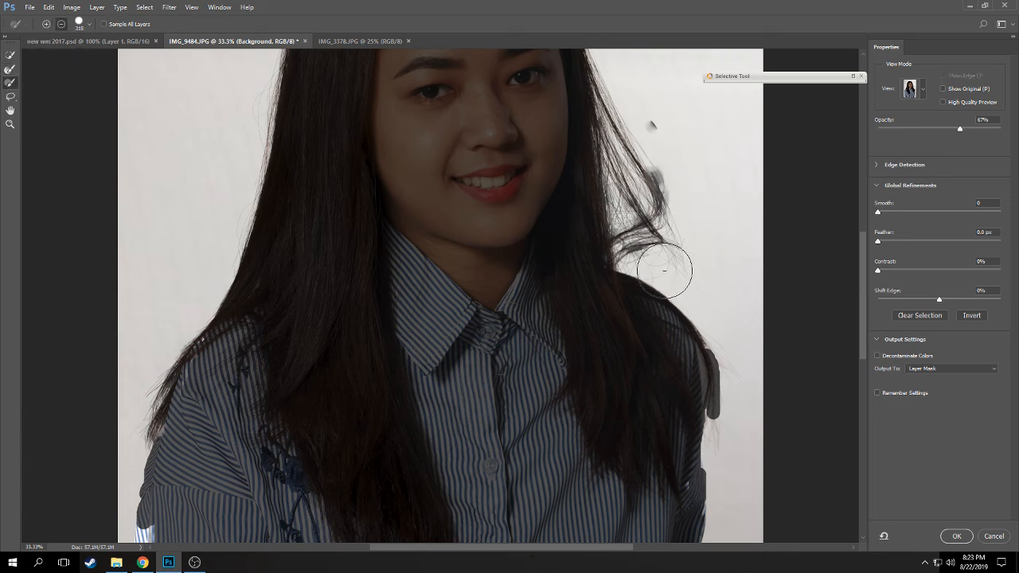
{"action": "left_click", "coordinate": [9, 69]}
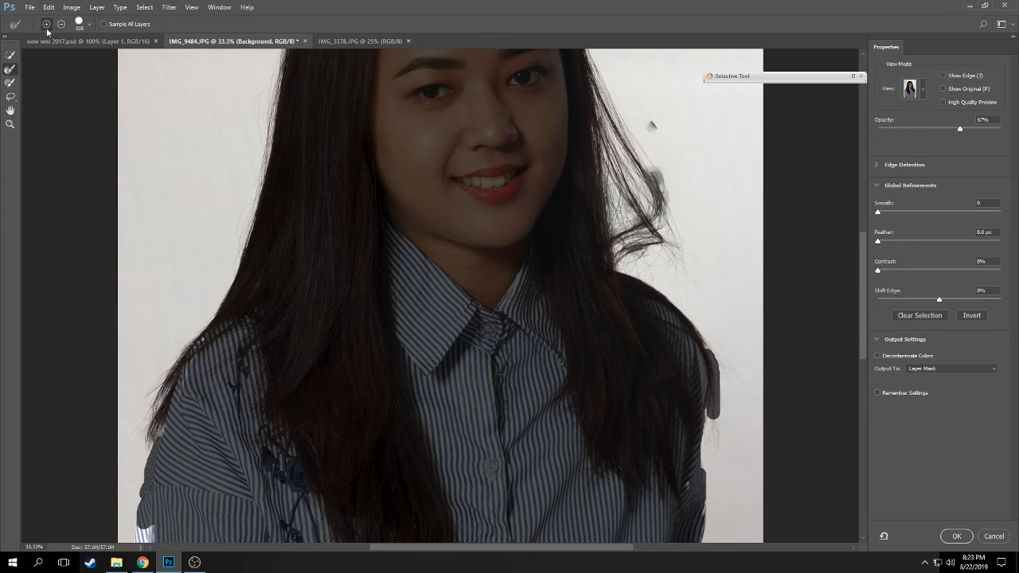
{"action": "left_click", "coordinate": [60, 25]}
{"action": "mouse_move", "coordinate": [649, 176]}
{"action": "left_mouse_down"}
{"action": "mouse_move", "coordinate": [597, 92]}
{"action": "mouse_move", "coordinate": [657, 210]}
{"action": "mouse_move", "coordinate": [625, 252]}
{"action": "mouse_move", "coordinate": [638, 223]}
{"action": "mouse_move", "coordinate": [609, 159]}
{"action": "mouse_move", "coordinate": [612, 223]}
{"action": "mouse_move", "coordinate": [601, 134]}
{"action": "left_mouse_up"}
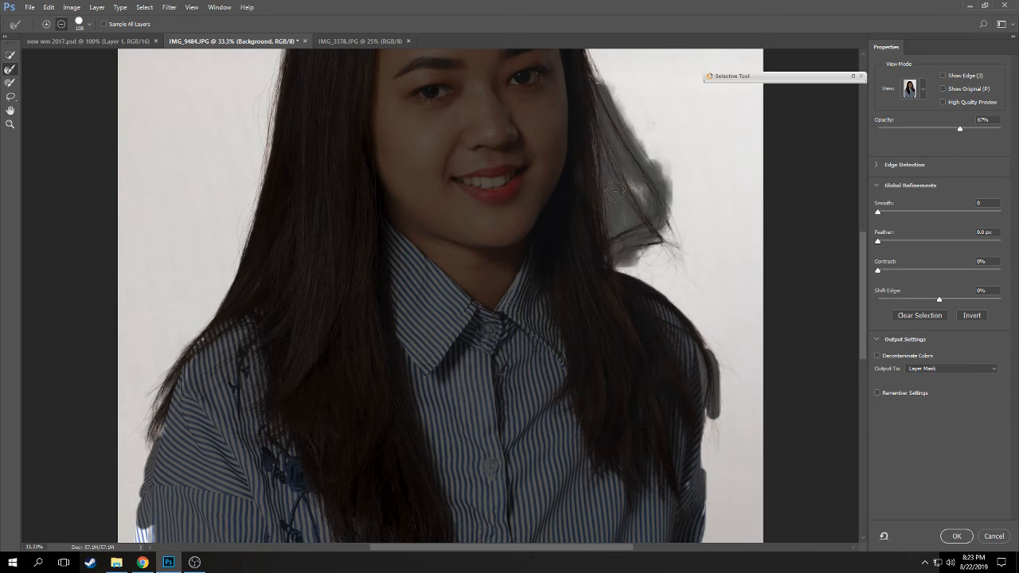
{"action": "mouse_move", "coordinate": [645, 206]}
{"action": "left_mouse_down"}
{"action": "mouse_move", "coordinate": [633, 239]}
{"action": "mouse_move", "coordinate": [700, 284]}
{"action": "left_mouse_up"}
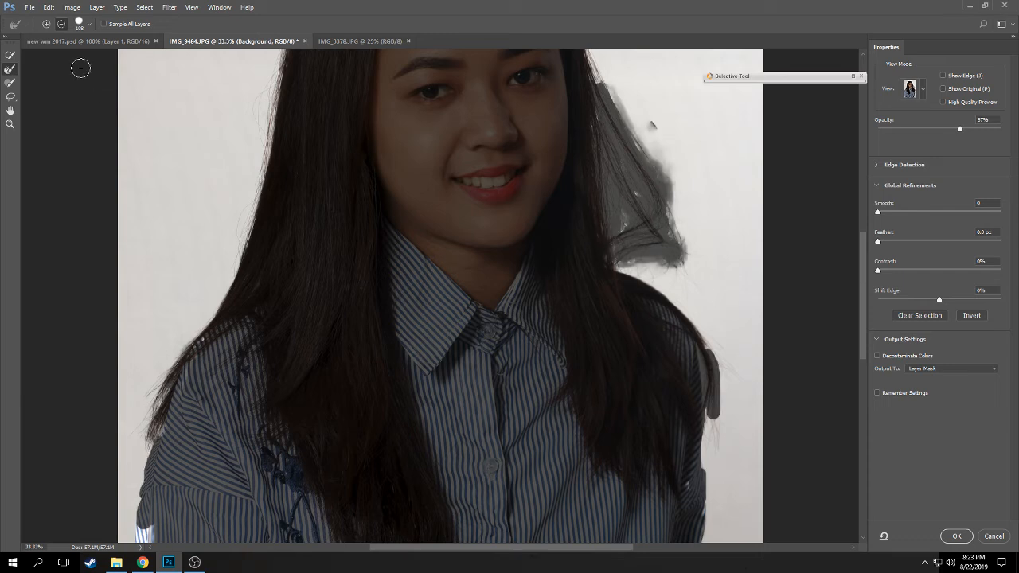
Refine the gaps between the loose strands and beneath their curled tips with the Refine Edge Brush in add mode
{"action": "left_click", "coordinate": [48, 24]}
{"action": "mouse_move", "coordinate": [649, 205]}
{"action": "left_mouse_down"}
{"action": "mouse_move", "coordinate": [614, 142]}
{"action": "mouse_move", "coordinate": [621, 108]}
{"action": "left_mouse_up"}
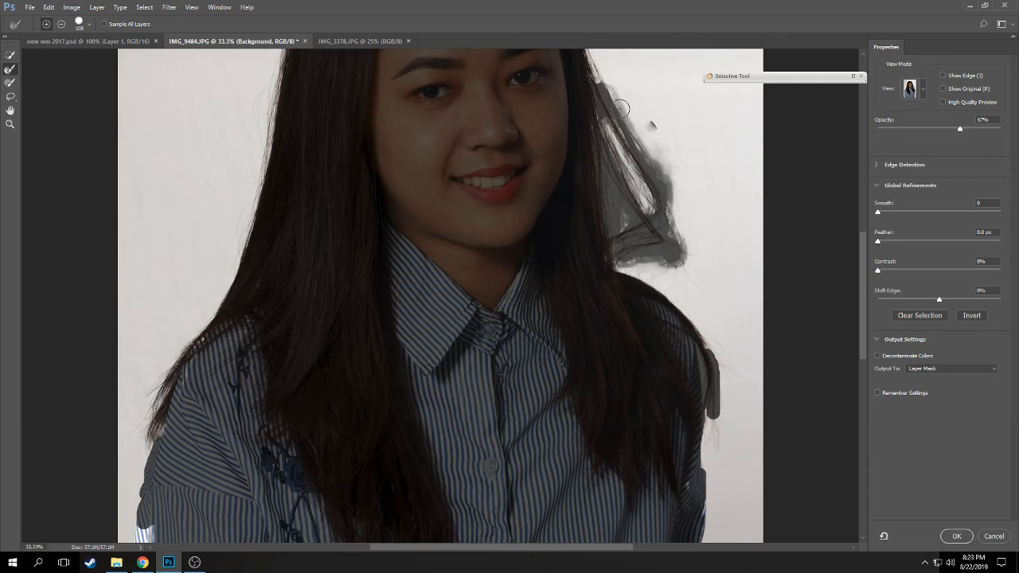
{"action": "key", "text": "ctrl+plus"}
{"action": "left_click_drag", "start_coordinate": [756, 185], "coordinate": [410, 244]}
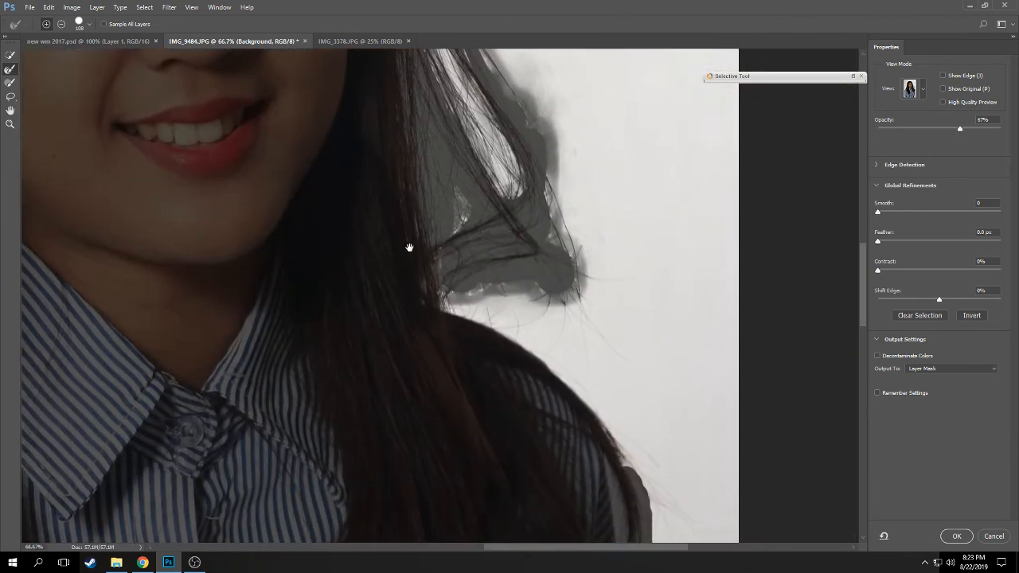
{"action": "mouse_move", "coordinate": [539, 300]}
{"action": "left_mouse_down"}
{"action": "mouse_move", "coordinate": [518, 275]}
{"action": "mouse_move", "coordinate": [545, 285]}
{"action": "mouse_move", "coordinate": [504, 275]}
{"action": "mouse_move", "coordinate": [445, 196]}
{"action": "mouse_move", "coordinate": [442, 162]}
{"action": "left_mouse_up"}
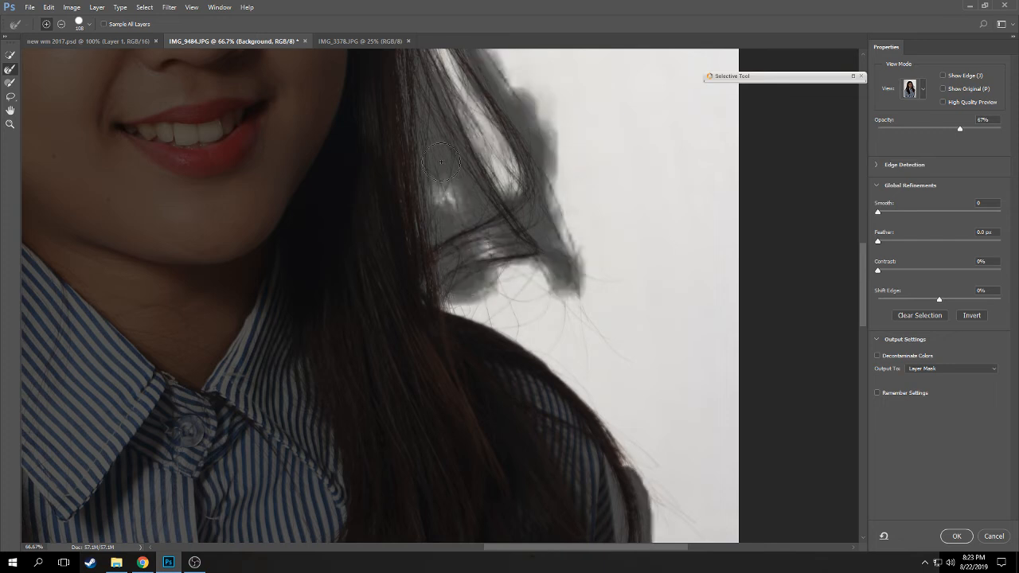
{"action": "left_click", "coordinate": [455, 221]}
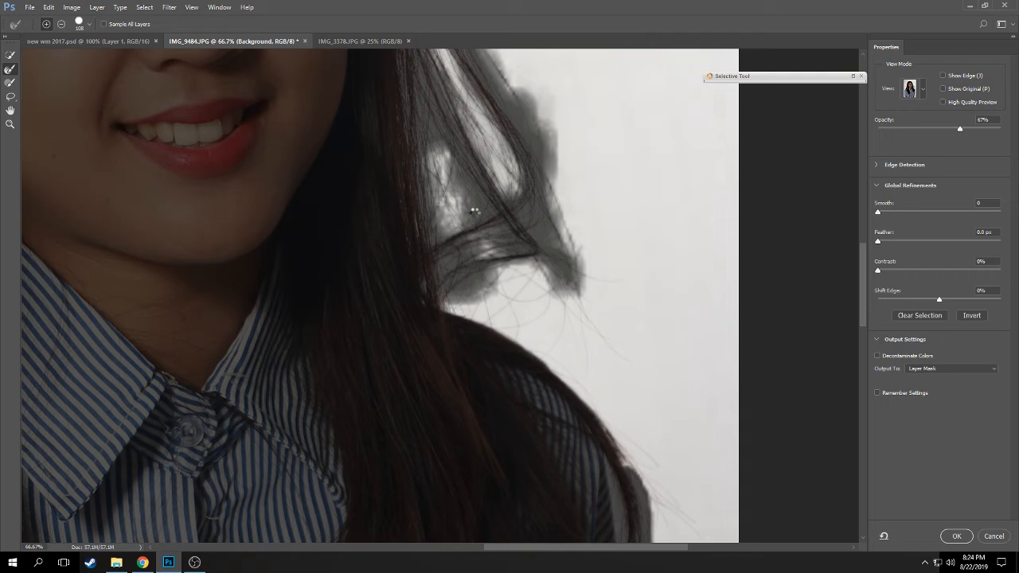
Refine the area around the curled strand tips and their outer edge with the Refine Edge Brush in add mode
{"action": "left_click", "coordinate": [553, 230]}
{"action": "left_click", "coordinate": [554, 237]}
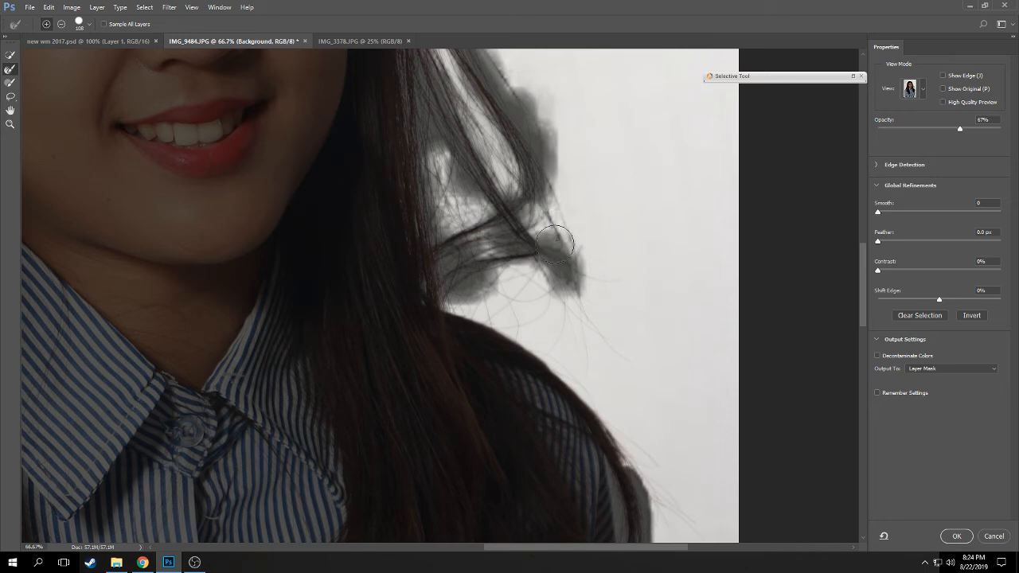
{"action": "left_click", "coordinate": [555, 244]}
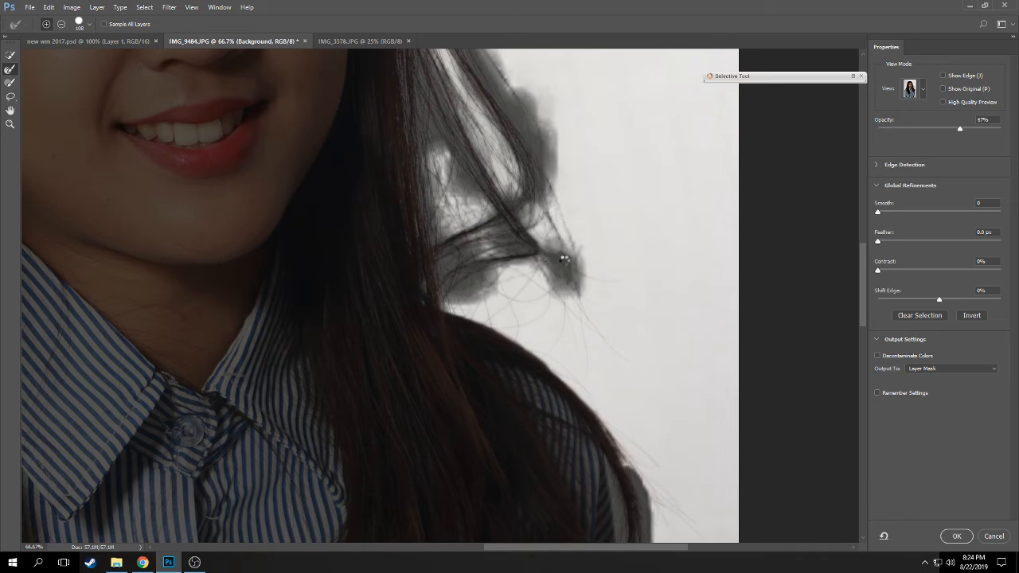
{"action": "left_click", "coordinate": [557, 145]}
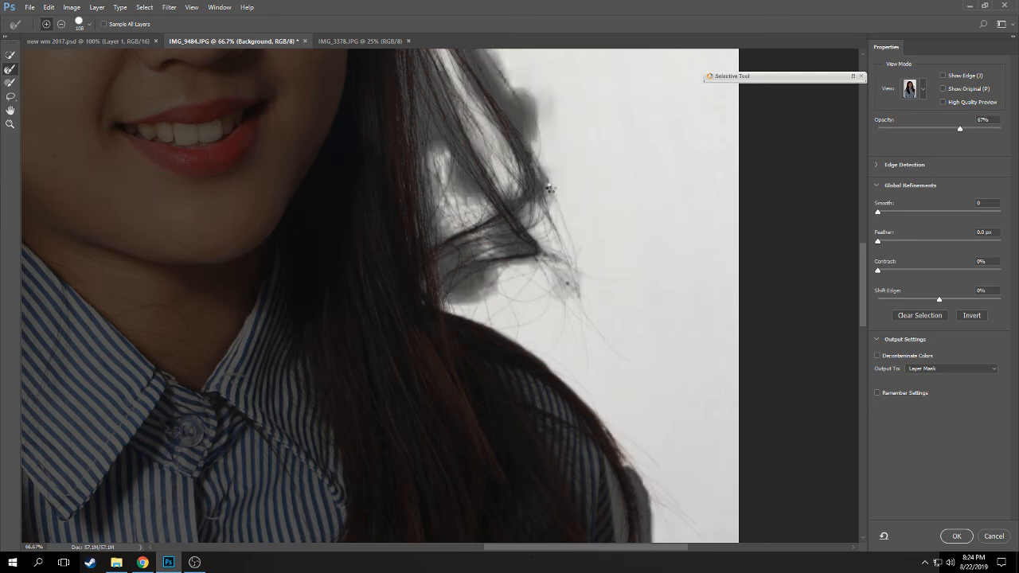
Refine the outer edge of the loose strands from cheek height down to the curl with the Refine Edge Brush
{"action": "scroll", "coordinate": [565, 223], "scroll_direction": "up", "scroll_amount": 2}
{"action": "scroll", "coordinate": [557, 234], "scroll_direction": "up", "scroll_amount": 5}
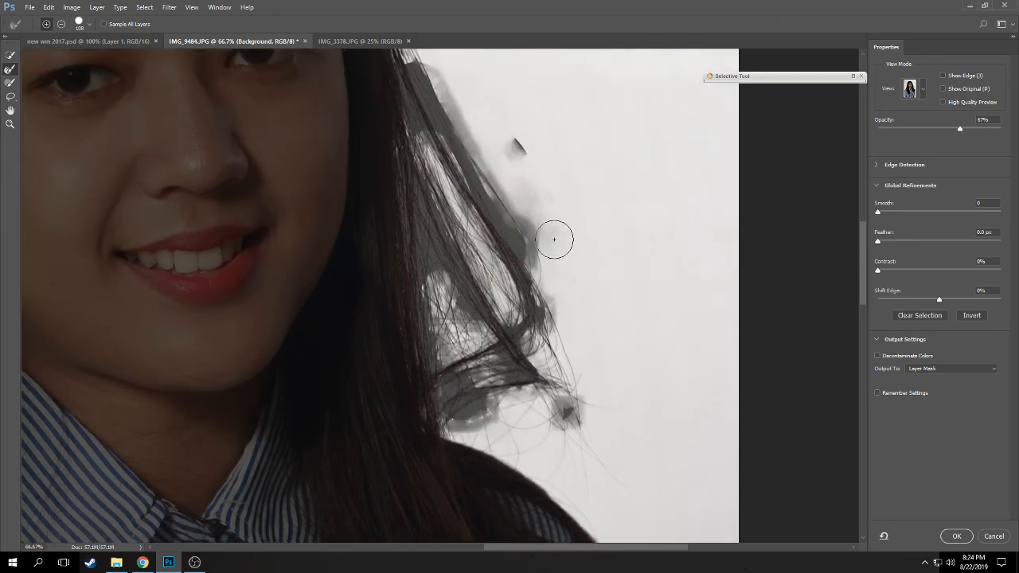
{"action": "left_click", "coordinate": [414, 126]}
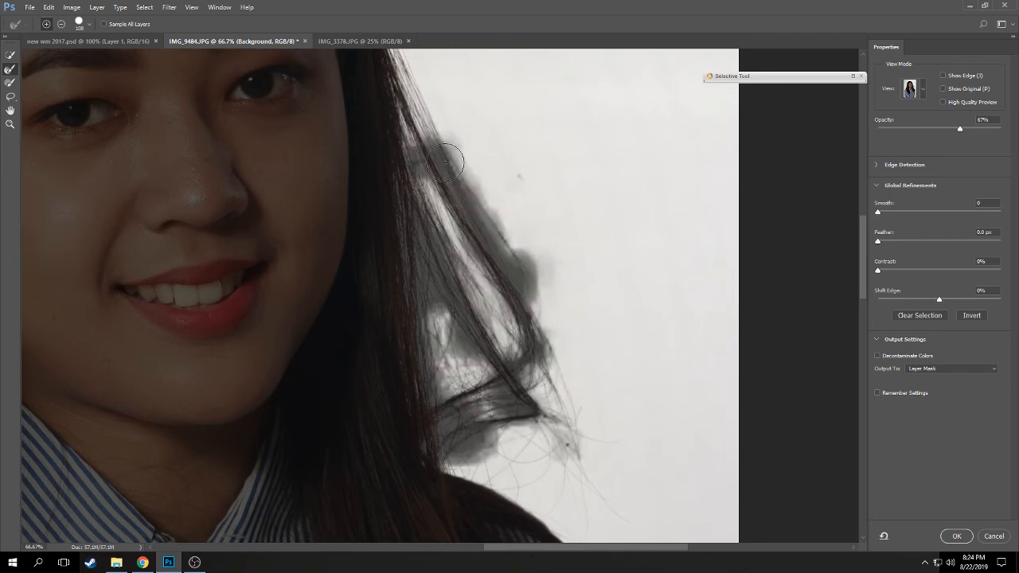
{"action": "left_click", "coordinate": [445, 162]}
{"action": "left_click", "coordinate": [465, 190]}
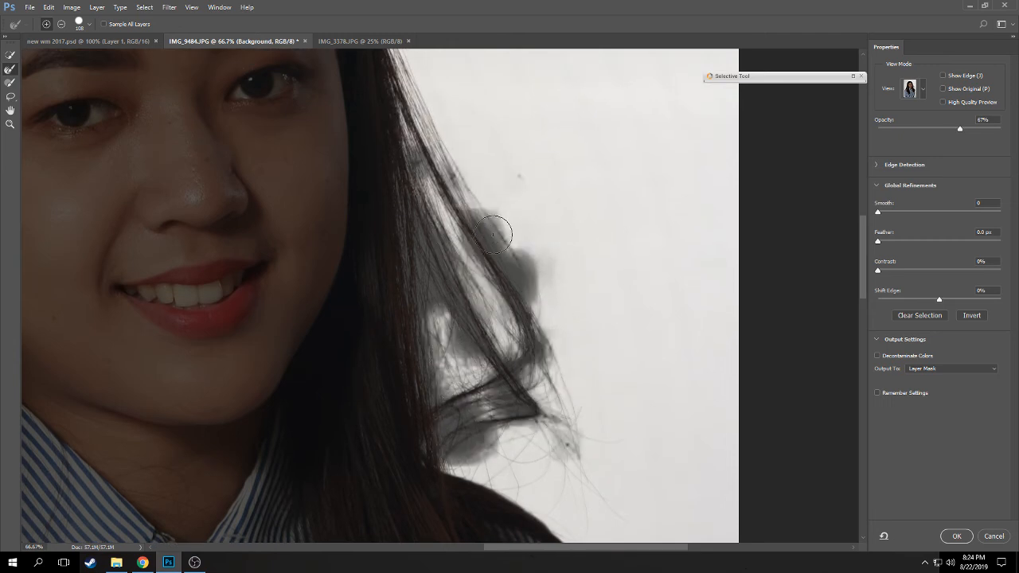
{"action": "left_click", "coordinate": [531, 283]}
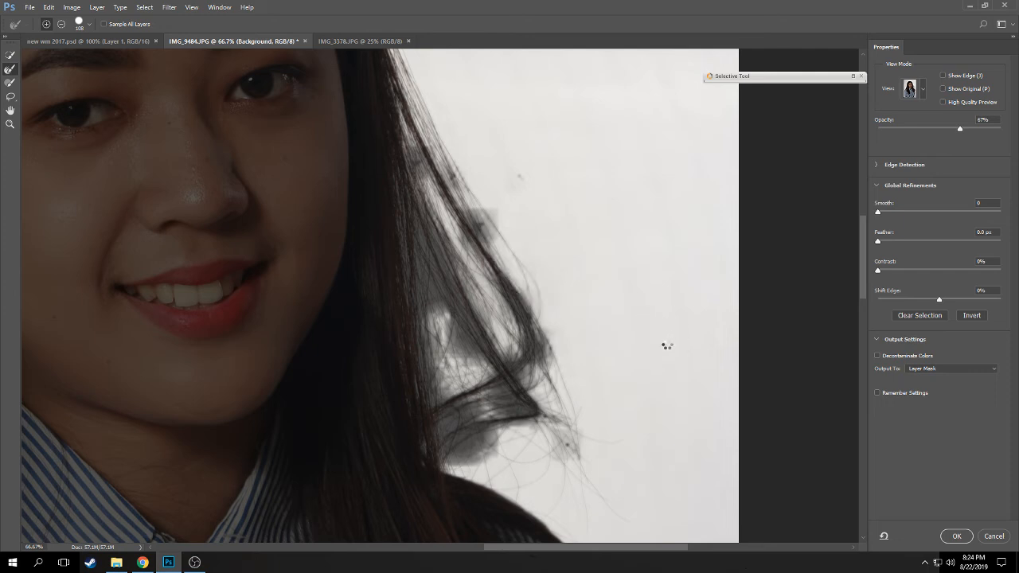
Invert the selection so the woman is kept, and output the Select and Mask result as a layer mask
{"action": "key", "text": "ctrl+minus"}
{"action": "key", "text": "ctrl+minus"}
{"action": "key", "text": "ctrl+minus"}
{"action": "key", "text": "ctrl+minus"}
{"action": "key", "text": "ctrl+minus"}
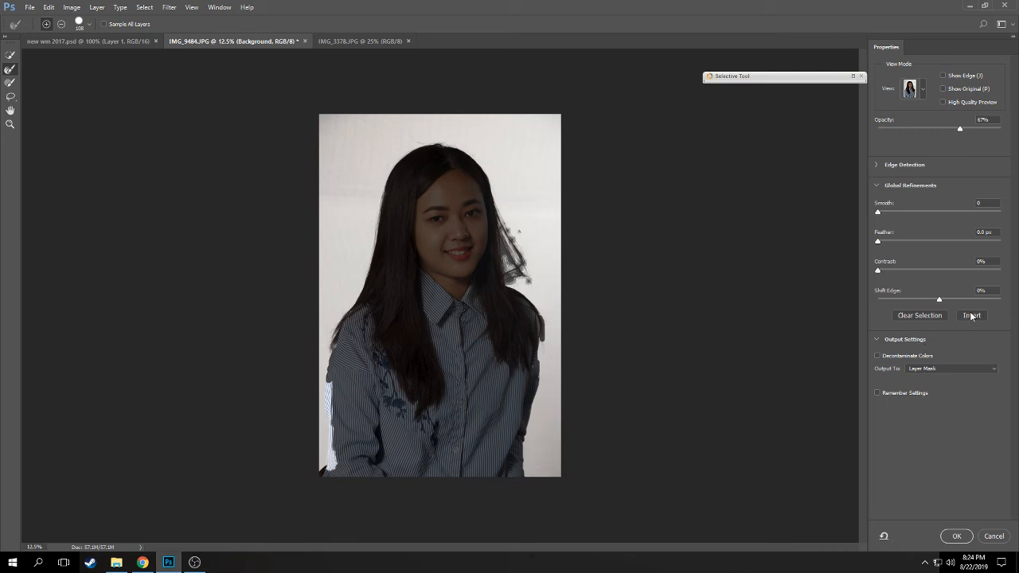
{"action": "left_click", "coordinate": [982, 316]}
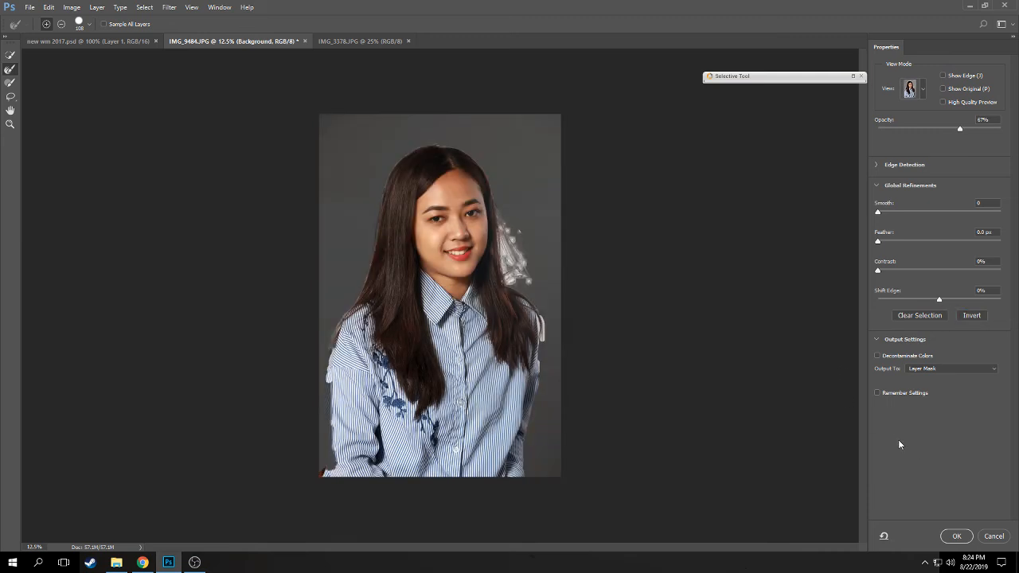
{"action": "left_click", "coordinate": [959, 537]}
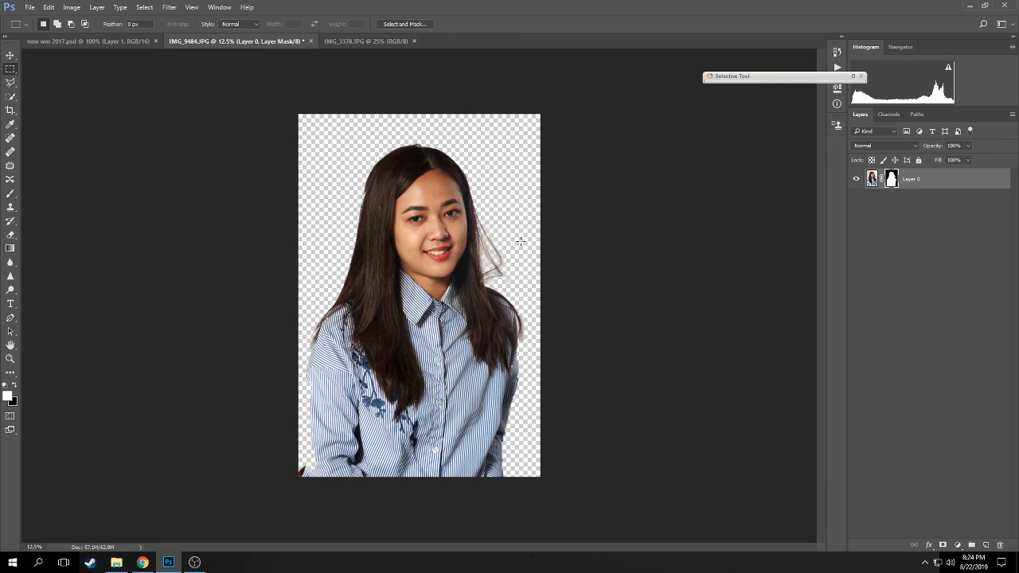
Move the masked woman into the landscape photo IMG_3378.JPG with the Move tool, placing her in the lower middle
{"action": "left_click", "coordinate": [11, 55]}
{"action": "mouse_move", "coordinate": [400, 217]}
{"action": "left_mouse_down"}
{"action": "mouse_move", "coordinate": [438, 127]}
{"action": "mouse_move", "coordinate": [443, 178]}
{"action": "mouse_move", "coordinate": [410, 209]}
{"action": "mouse_move", "coordinate": [398, 112]}
{"action": "mouse_move", "coordinate": [366, 41]}
{"action": "mouse_move", "coordinate": [439, 322]}
{"action": "mouse_move", "coordinate": [432, 357]}
{"action": "mouse_move", "coordinate": [414, 204]}
{"action": "left_mouse_up"}
{"action": "key", "text": "ctrl+minus"}
{"action": "key", "text": "ctrl+minus"}
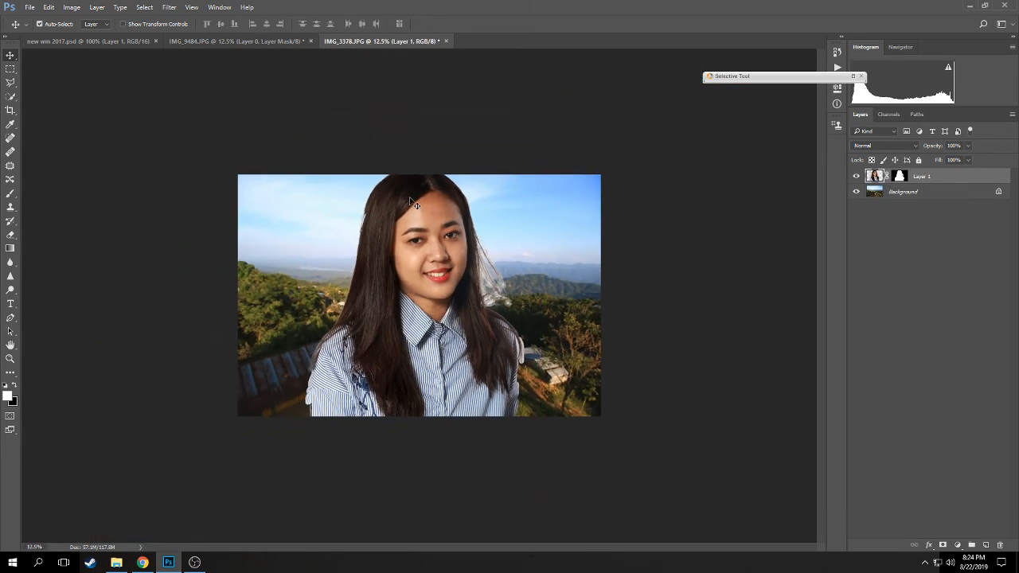
{"action": "key", "text": "ctrl+minus"}
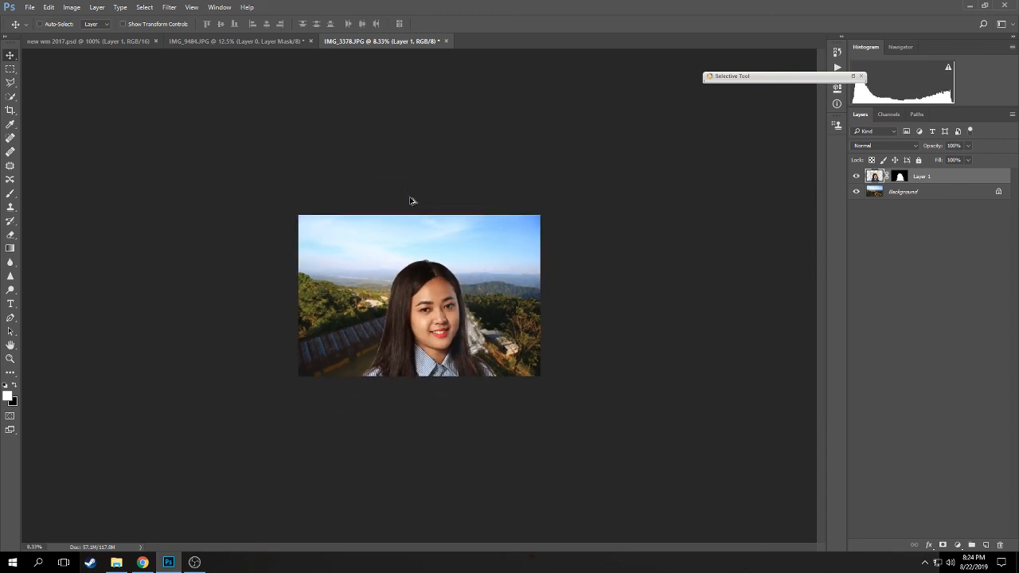
Scale the woman's layer down with Free Transform so she stands at the lower edge, slightly left of the landscape's centre
{"action": "key", "text": "ctrl+t"}
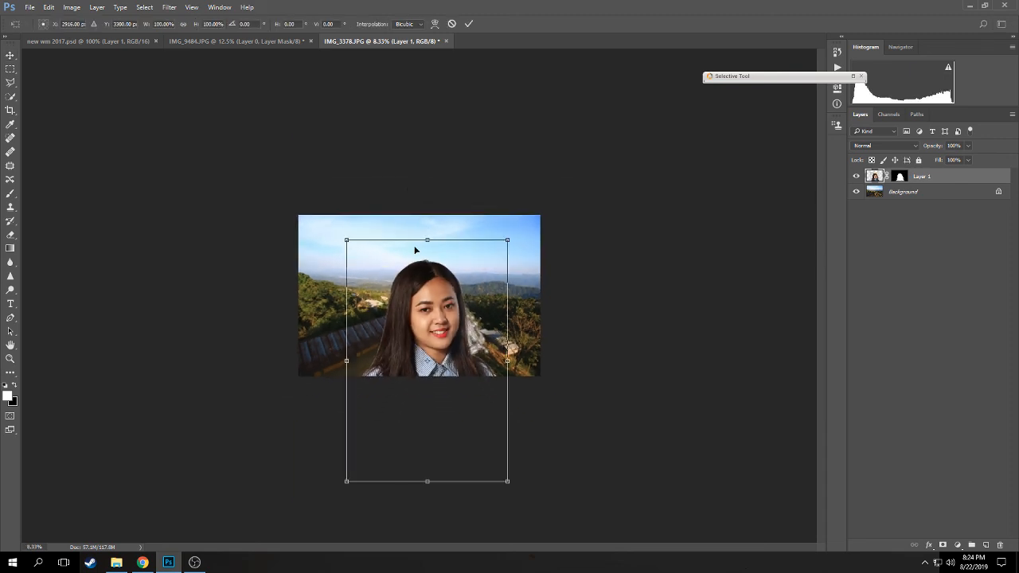
{"action": "left_click_drag", "start_coordinate": [346, 481], "coordinate": [391, 355]}
{"action": "left_click", "coordinate": [469, 25]}
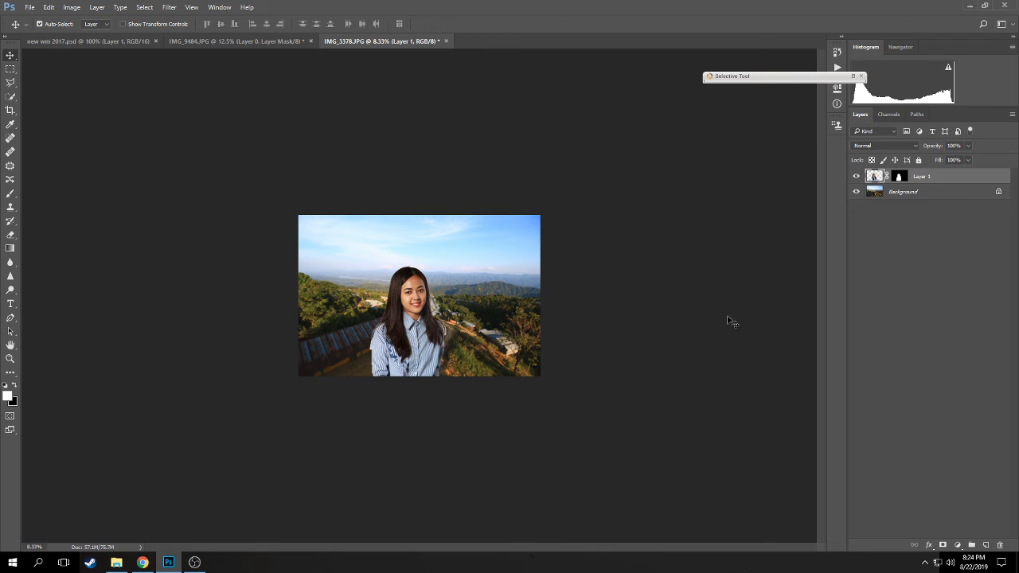
Reopen the woman's layer in Select and Mask and brush away the white fringe among the loose strands with the Refine Edge Brush
{"action": "left_click", "coordinate": [10, 68]}
{"action": "left_click", "coordinate": [391, 25]}
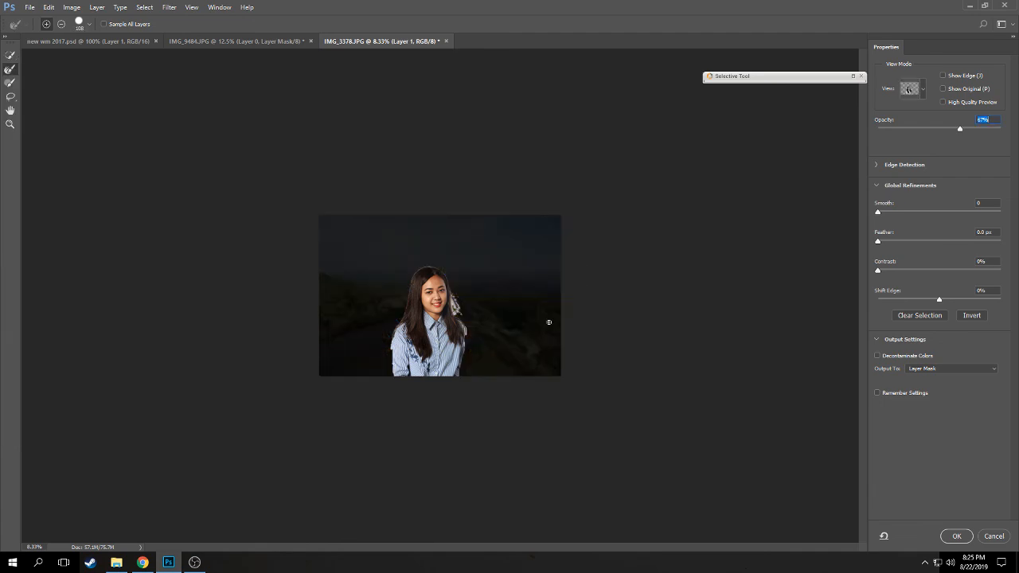
{"action": "key", "text": "ctrl+plus"}
{"action": "key", "text": "ctrl+plus"}
{"action": "key", "text": "ctrl+plus"}
{"action": "key", "text": "ctrl+plus"}
{"action": "key", "text": "ctrl+plus"}
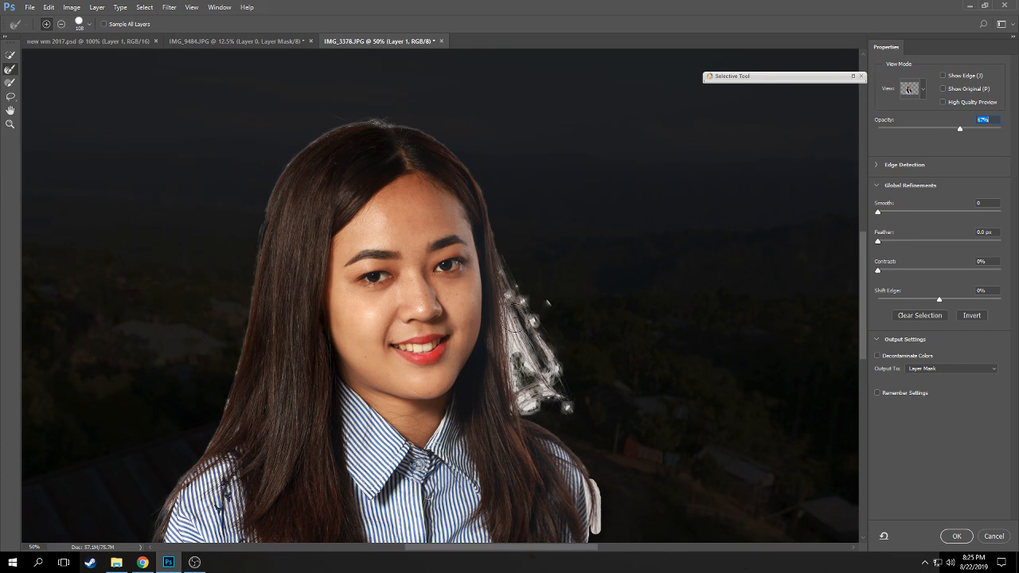
{"action": "mouse_move", "coordinate": [530, 333]}
{"action": "left_mouse_down"}
{"action": "mouse_move", "coordinate": [547, 380]}
{"action": "mouse_move", "coordinate": [534, 398]}
{"action": "mouse_move", "coordinate": [509, 299]}
{"action": "mouse_move", "coordinate": [528, 406]}
{"action": "left_mouse_up"}
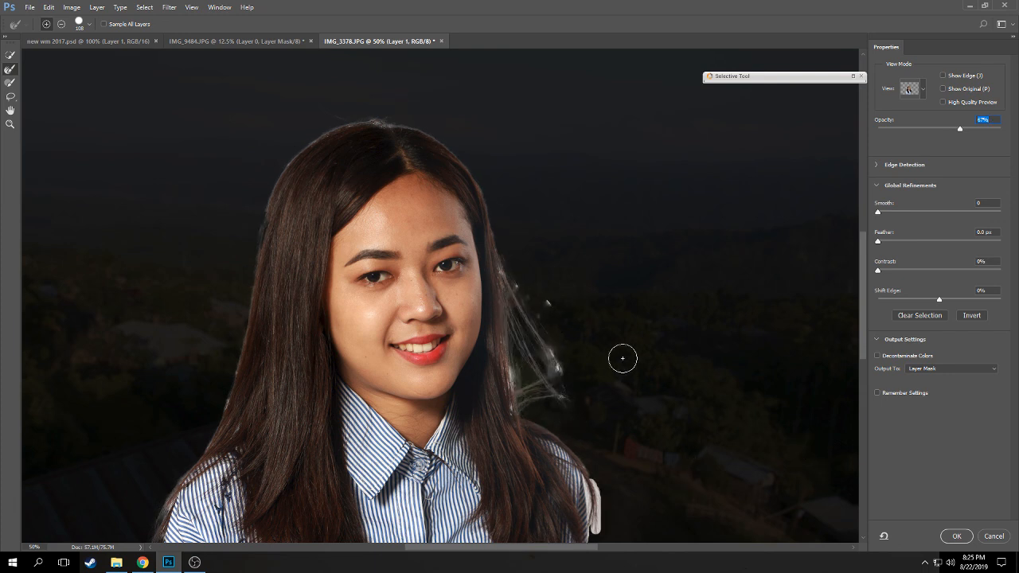
Refine the remaining specks along the outer strands and curled tips, and output the result to the layer mask
{"action": "left_click_drag", "start_coordinate": [537, 292], "coordinate": [563, 362]}
{"action": "left_click_drag", "start_coordinate": [534, 297], "coordinate": [507, 279]}
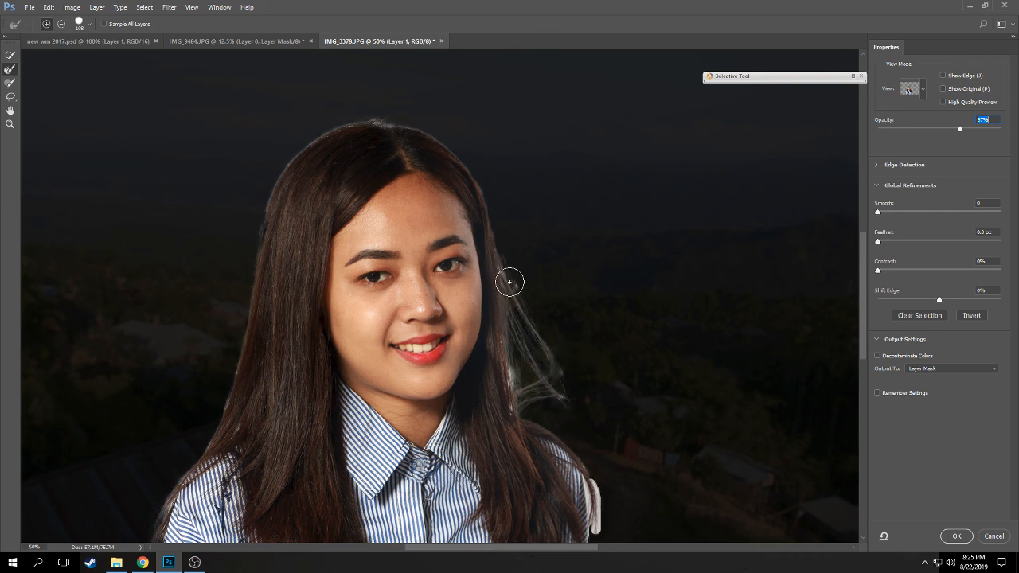
{"action": "left_click_drag", "start_coordinate": [564, 401], "coordinate": [519, 386]}
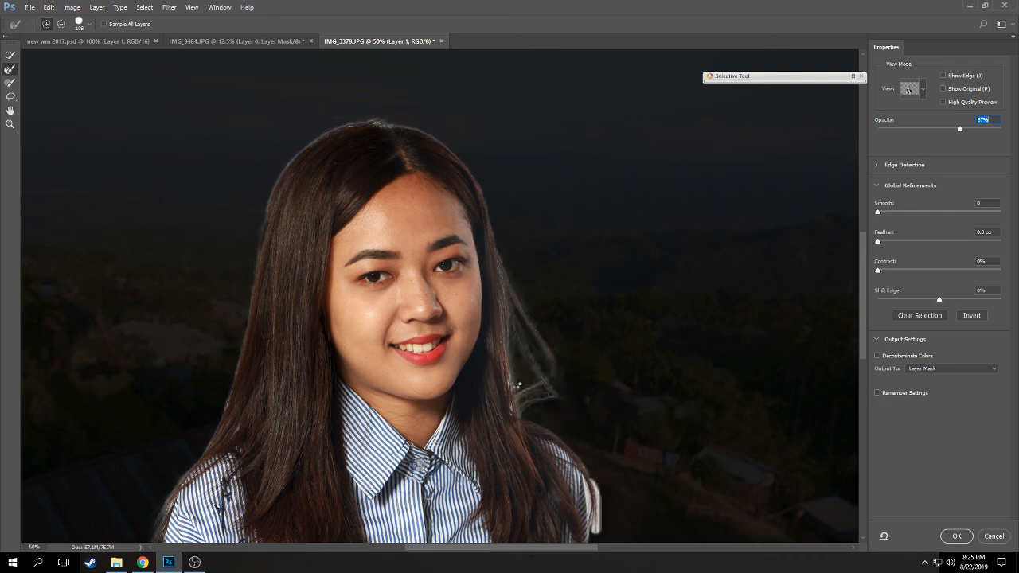
{"action": "left_click", "coordinate": [507, 380]}
{"action": "left_click", "coordinate": [958, 539]}
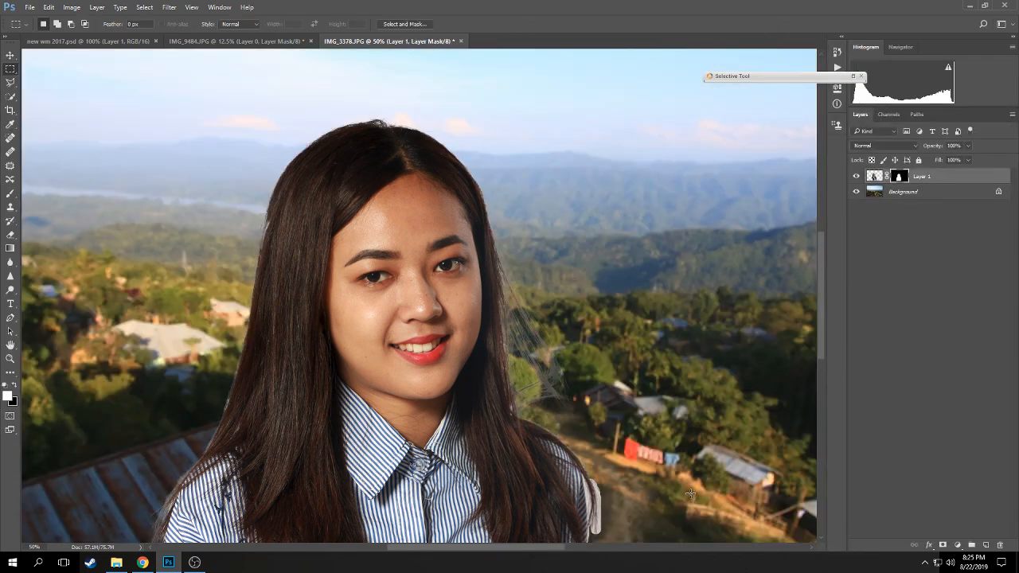
Move the woman slightly to the right and upward to the centre of the landscape photo
{"action": "key", "text": "ctrl+minus"}
{"action": "key", "text": "ctrl+minus"}
{"action": "key", "text": "ctrl+minus"}
{"action": "key", "text": "ctrl+minus"}
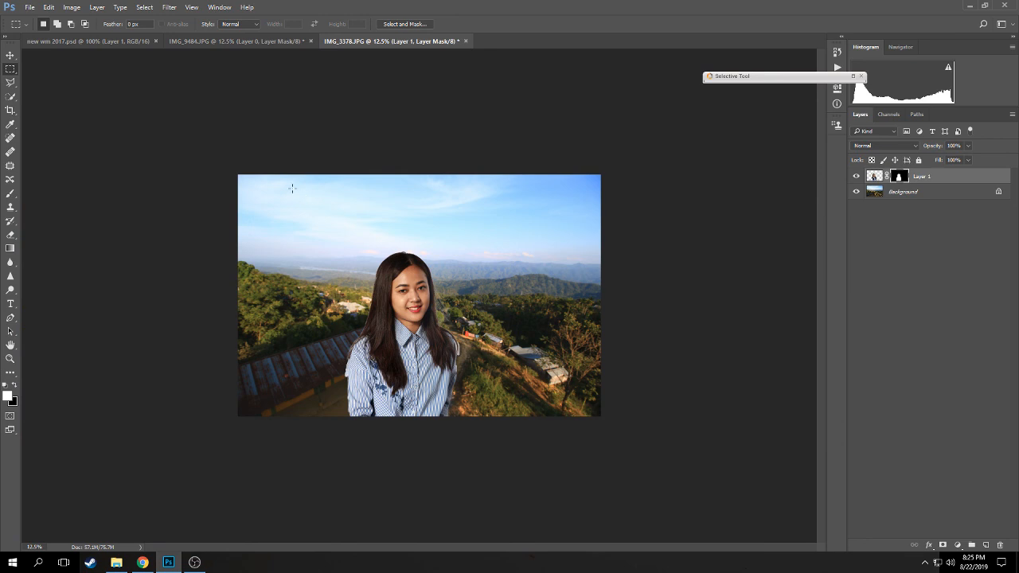
{"action": "left_click", "coordinate": [10, 55]}
{"action": "left_click_drag", "start_coordinate": [426, 318], "coordinate": [442, 337]}
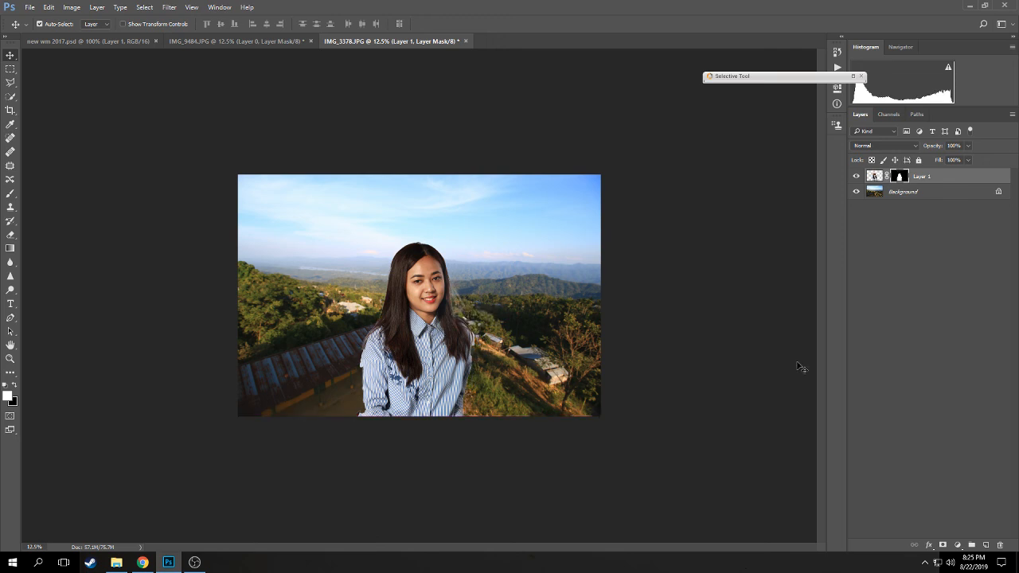
{"action": "left_click", "coordinate": [279, 41]}
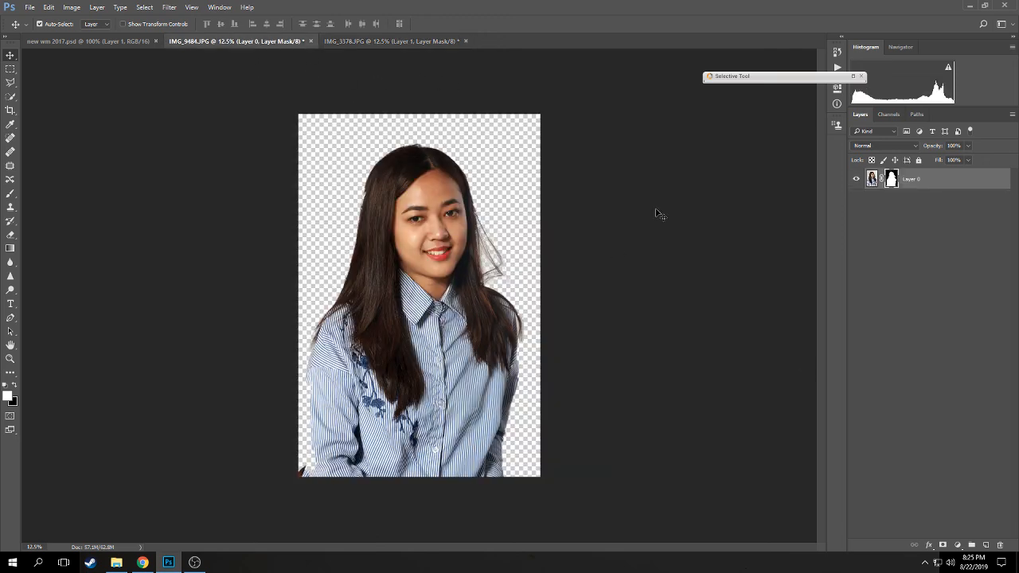
{"action": "left_click", "coordinate": [386, 40]}
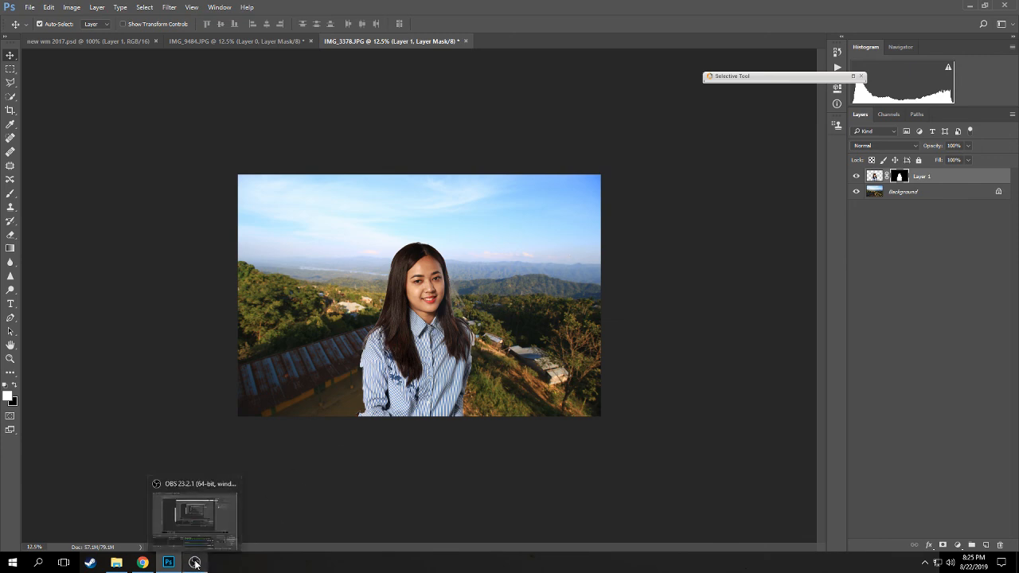
{"action": "left_click", "coordinate": [203, 518]}
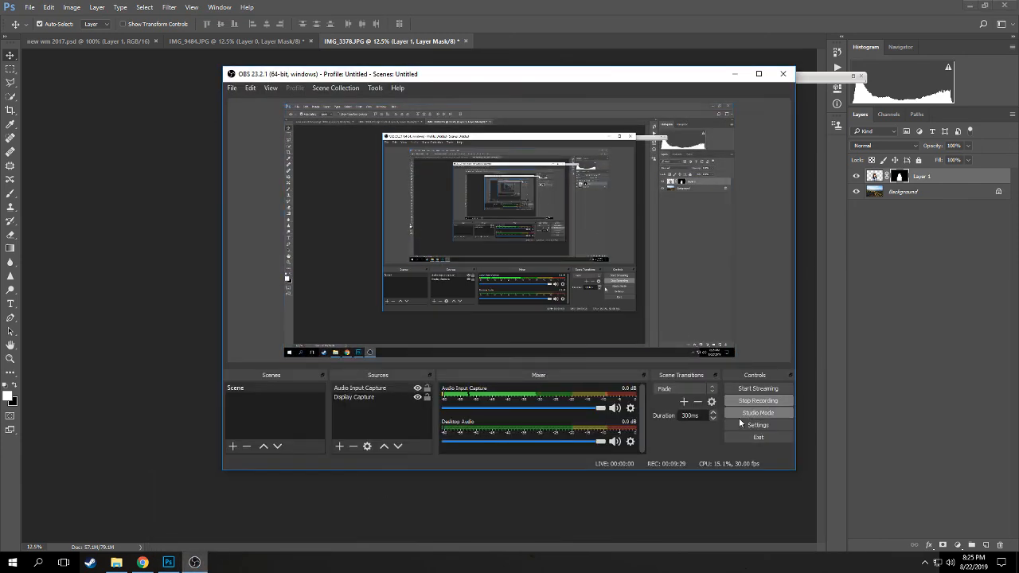